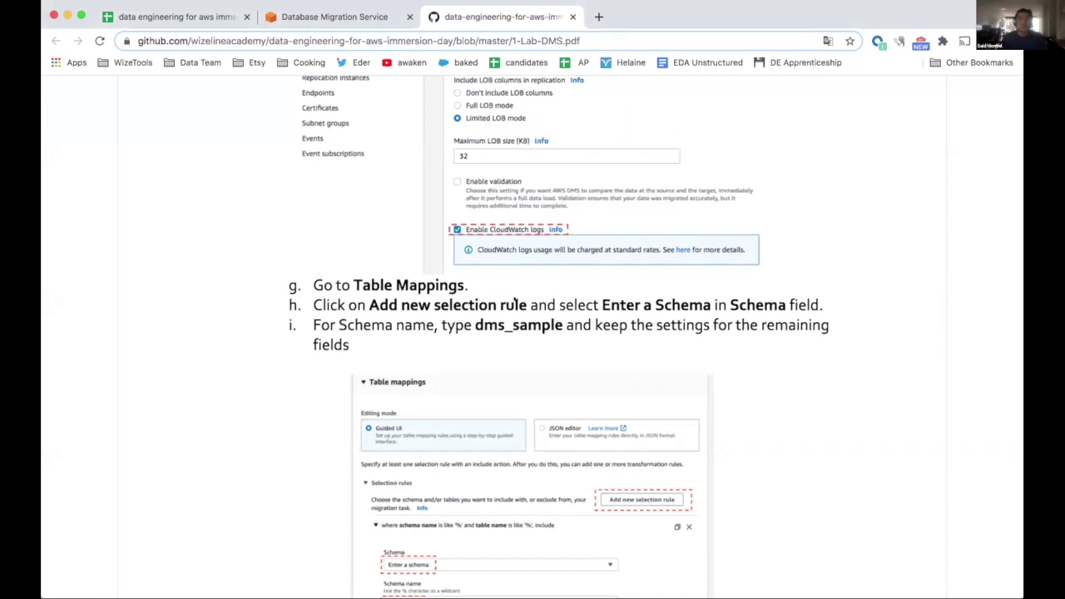
- Set the selection rule's schema name to dms_sample in the migration task's table mappings, following the lab guide
key("ctrl+shift+Tab")
left_click(380, 308)
key("ctrl+Tab")
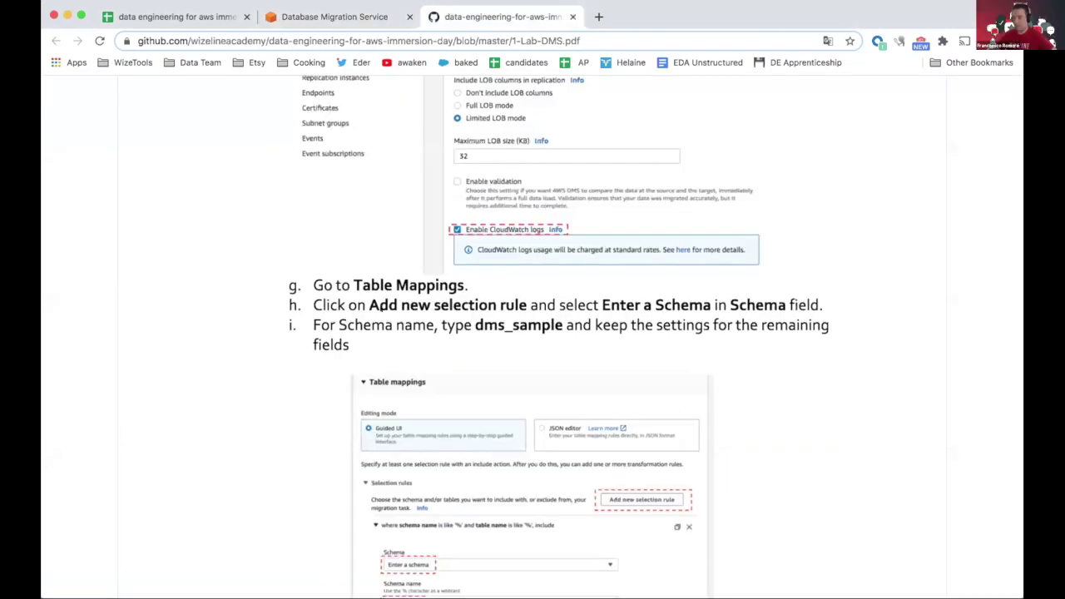
scroll(379, 308, "down", 5)
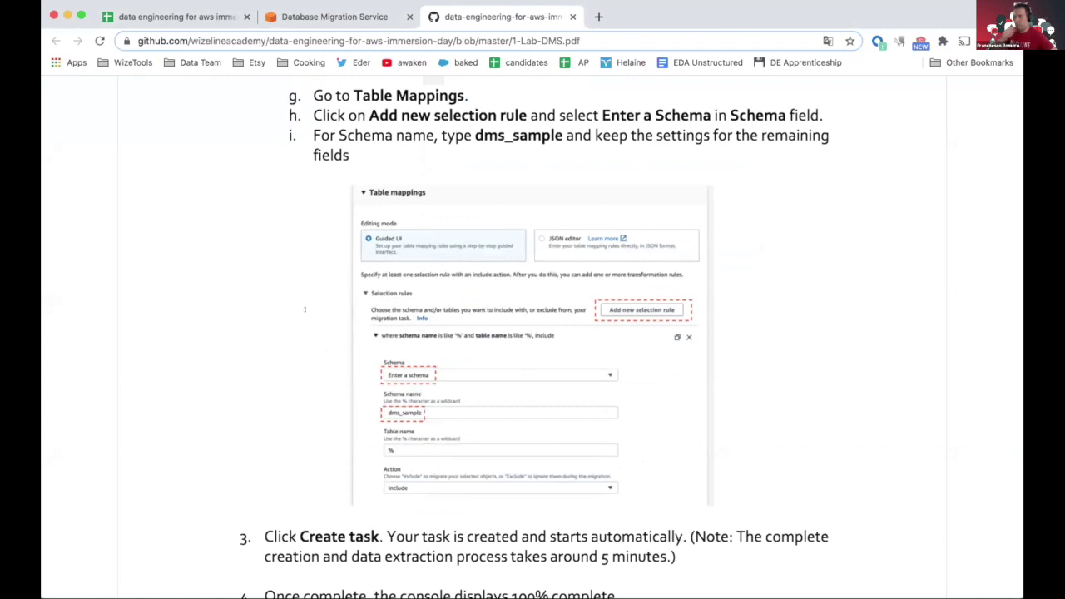
key("ctrl+shift+Tab")
double_click(339, 301)
type("d")
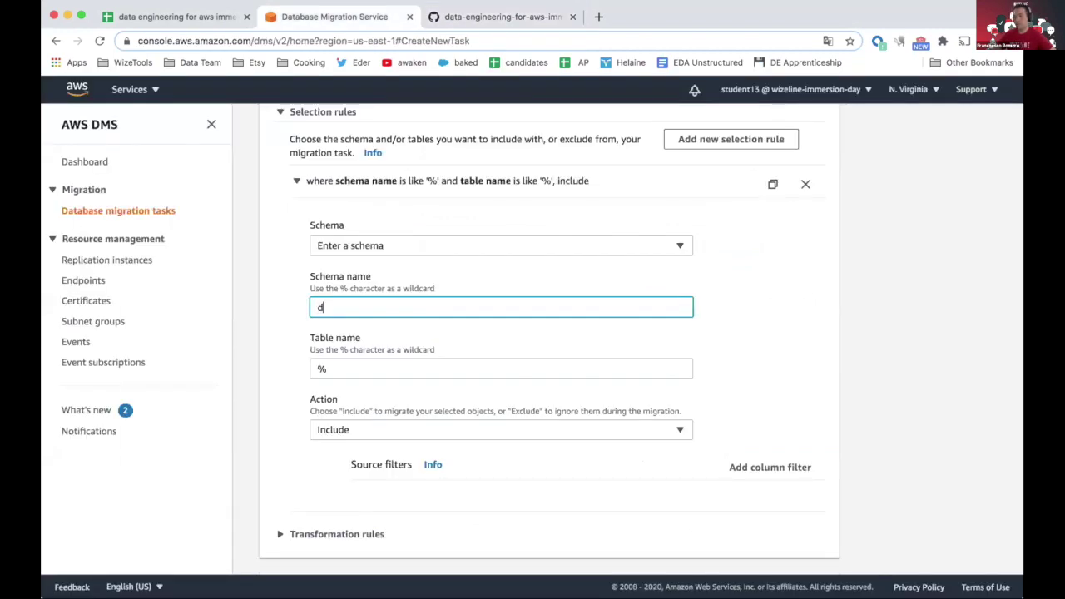
type("ms_sample")
- Check the lab guide's table mapping settings and create the database migration task
key("ctrl+Tab")
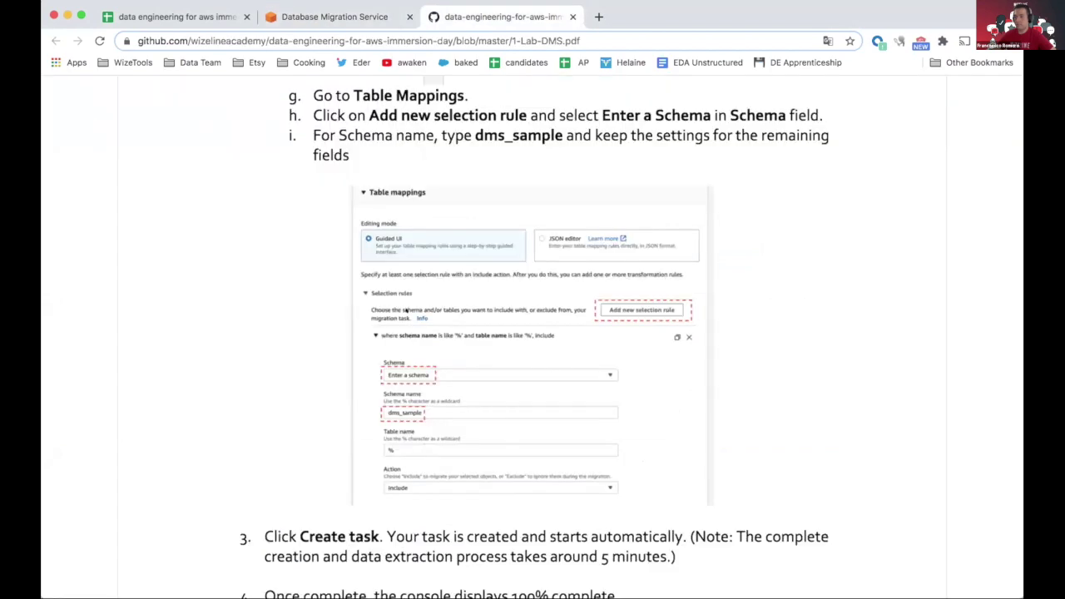
scroll(405, 309, "up", 1)
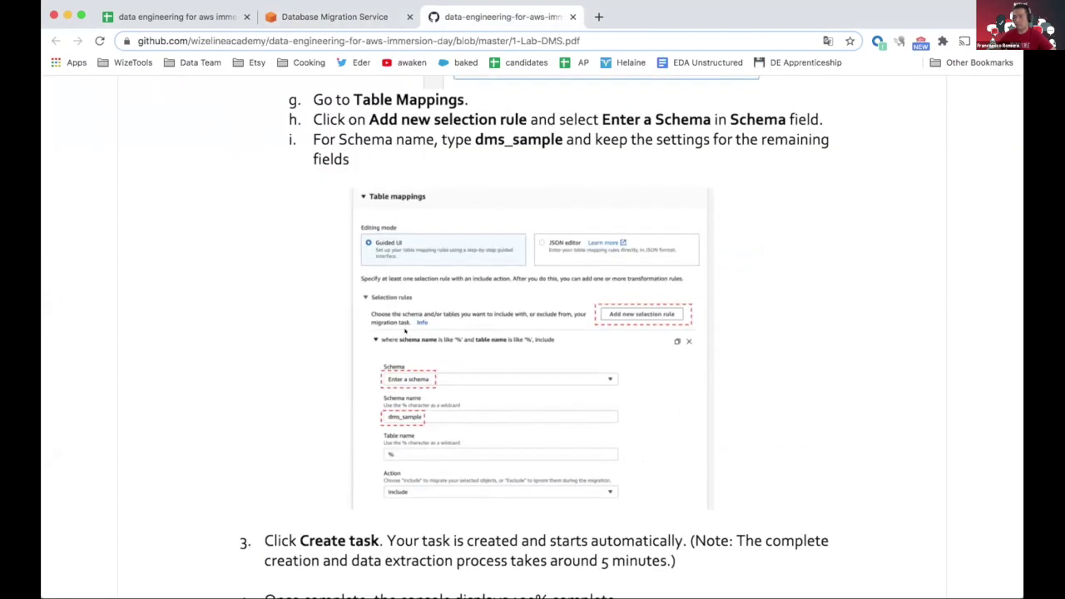
scroll(405, 330, "down", 8)
key("ctrl+shift+Tab")
scroll(723, 431, "down", 6)
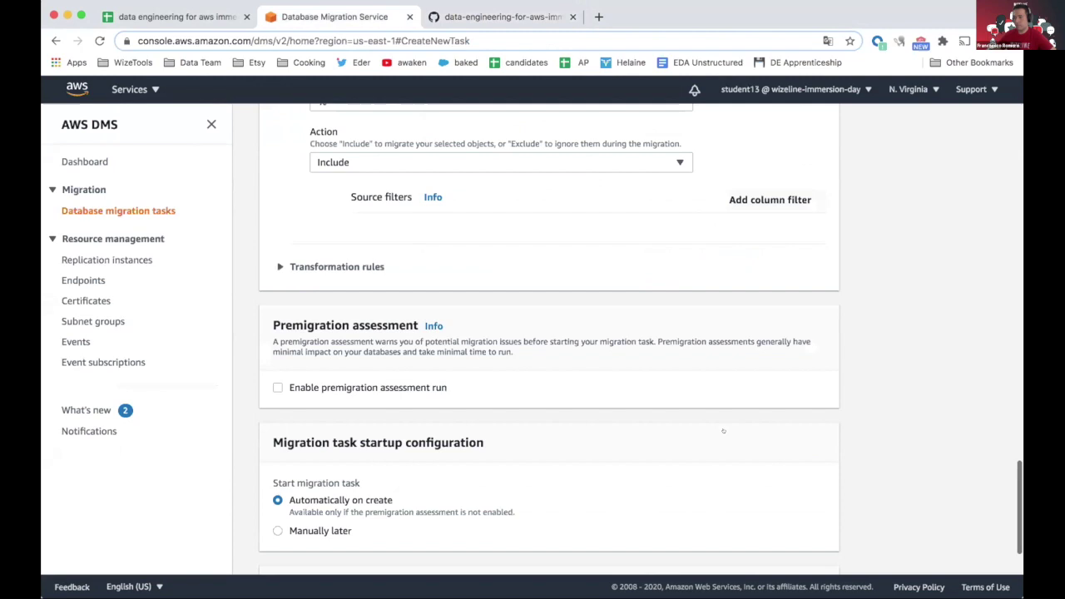
scroll(723, 431, "down", 2)
left_click(797, 550)
- Read the lab guide's instructions on task completion and reviewing the task summary, and return to the migration task list
key("ctrl+Tab")
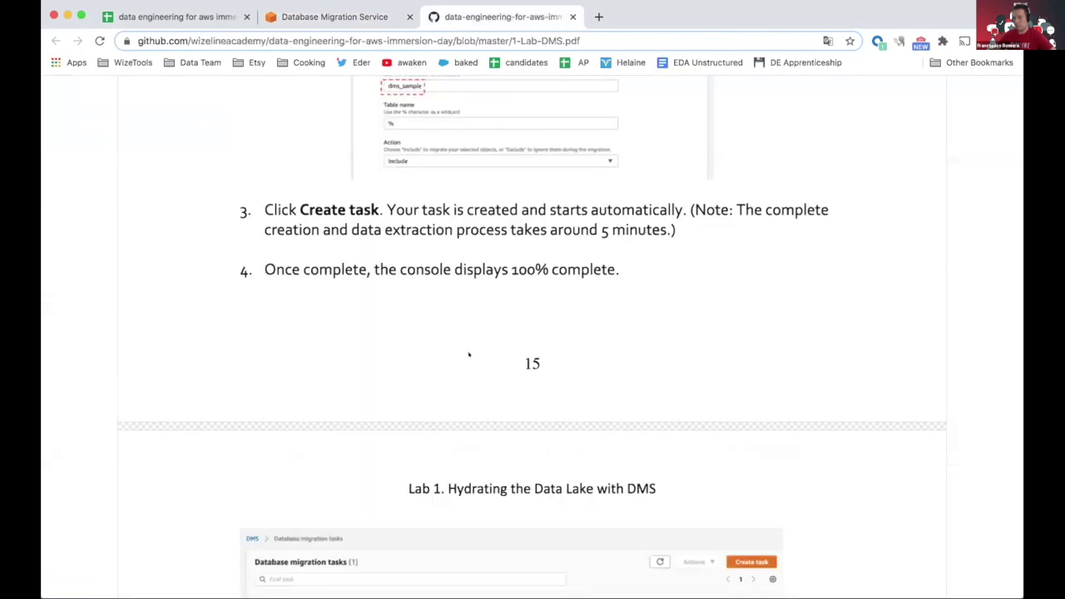
scroll(471, 355, "down", 5)
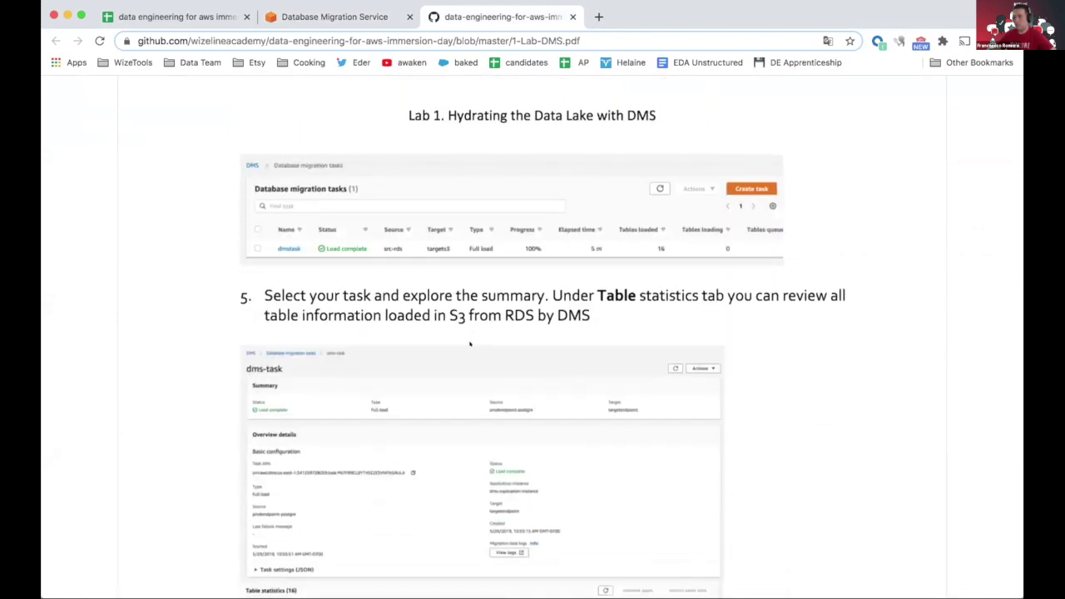
scroll(468, 343, "down", 3)
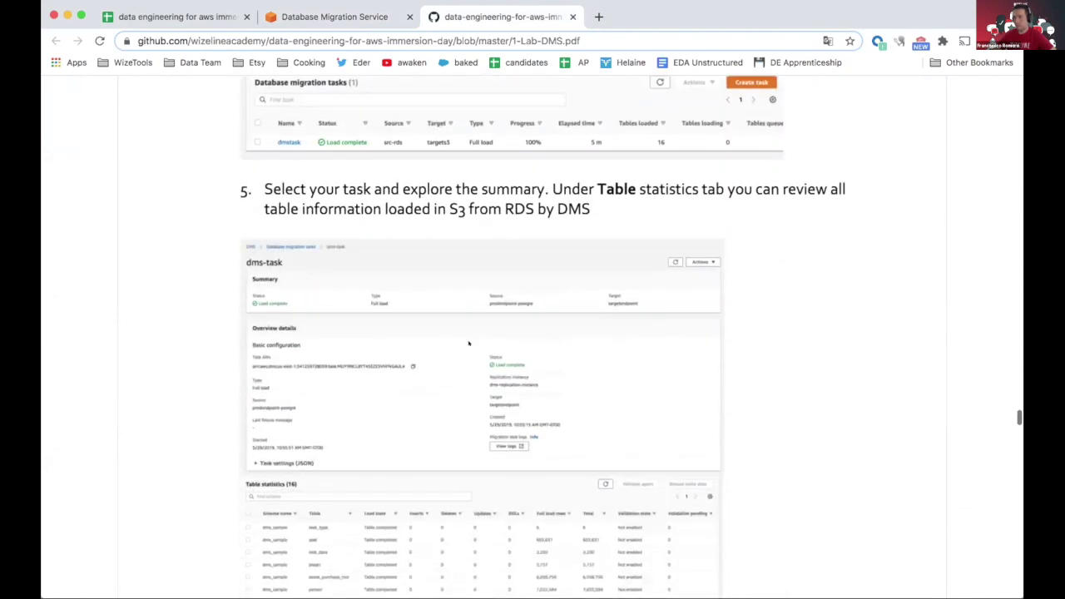
scroll(468, 343, "up", 1)
key("ctrl+shift+Tab")
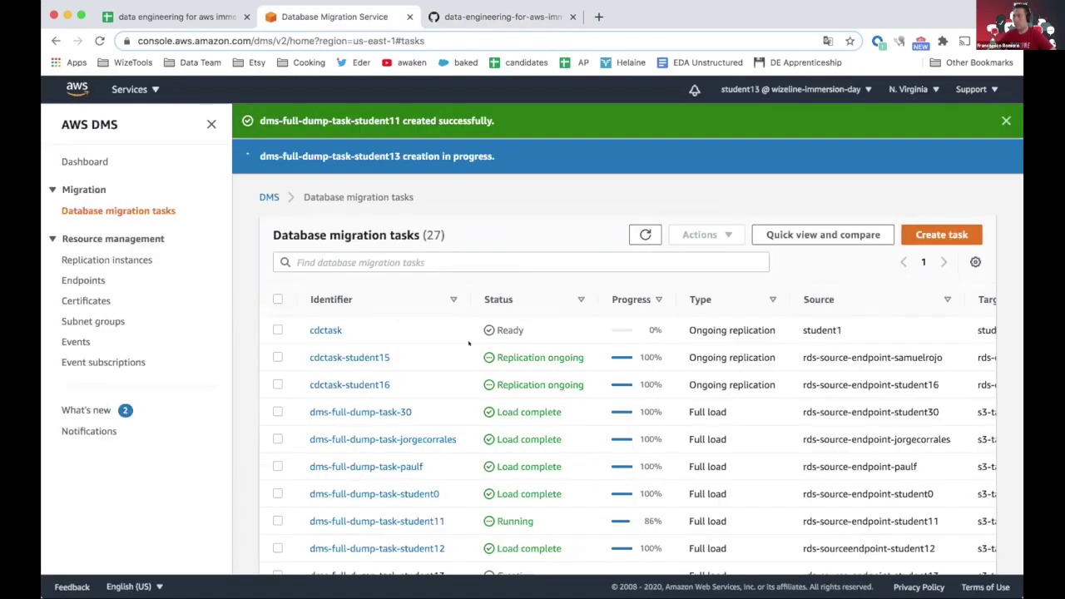
- Filter the database migration tasks by the text student13
left_click(380, 221)
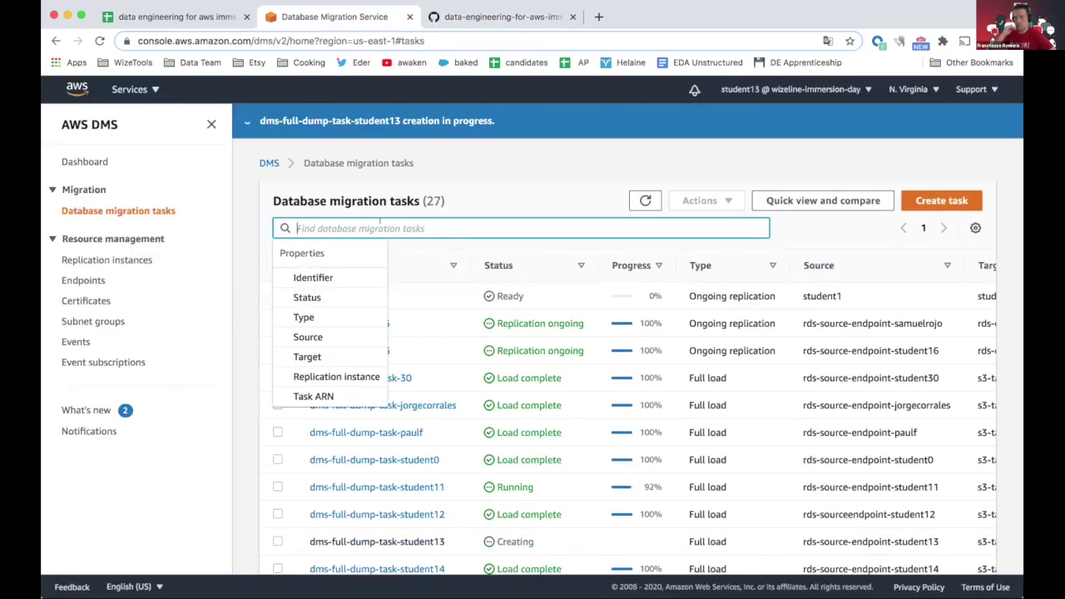
type("student13")
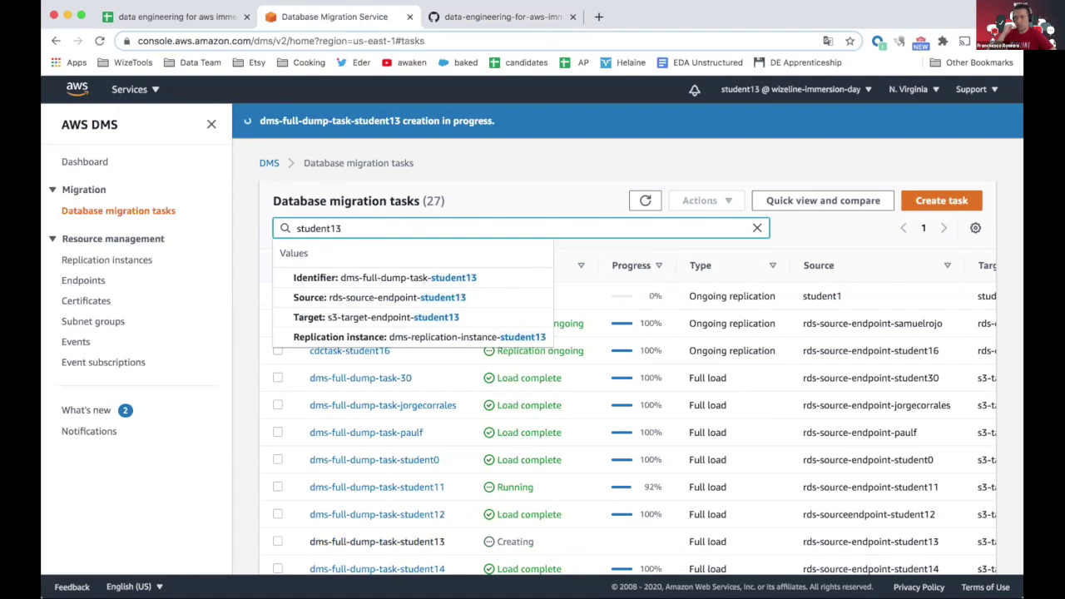
key("Down")
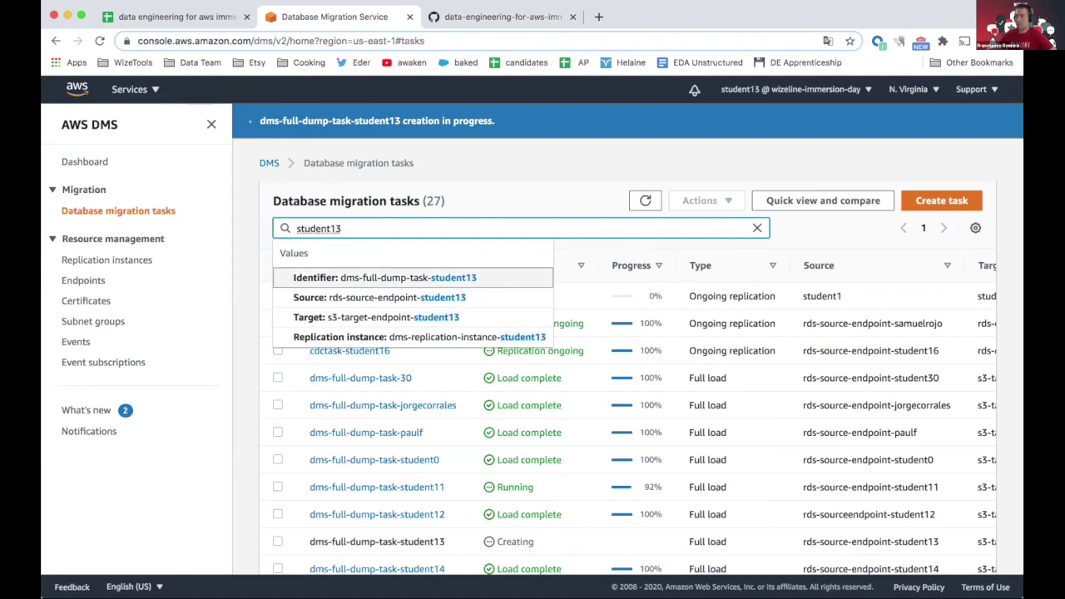
key("Down")
key("Down")
key("Down")
key("Up")
key("Up")
key("Up")
key("Up")
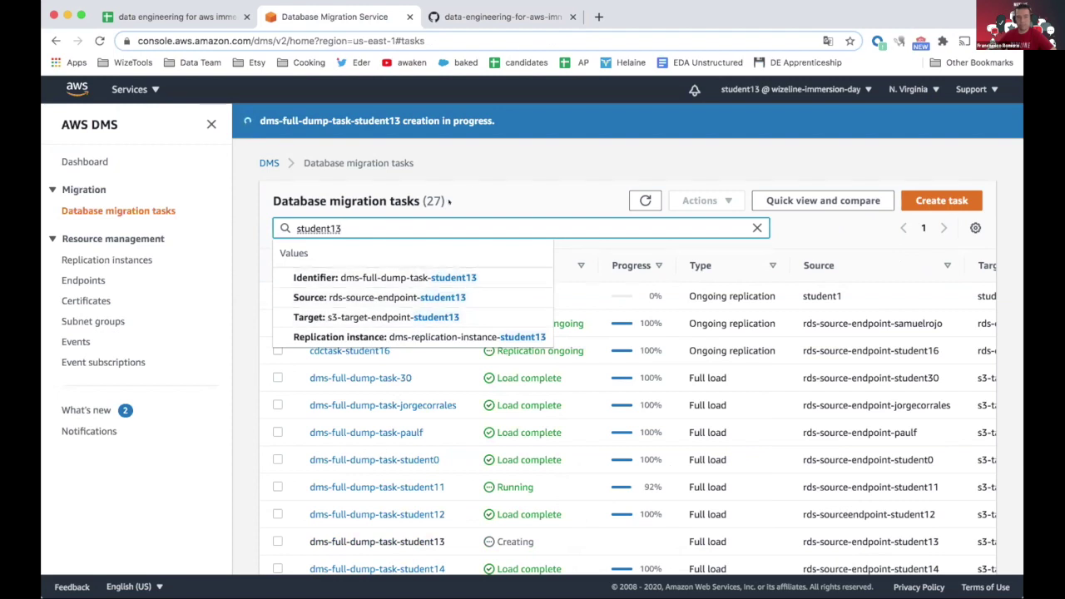
key("Return")
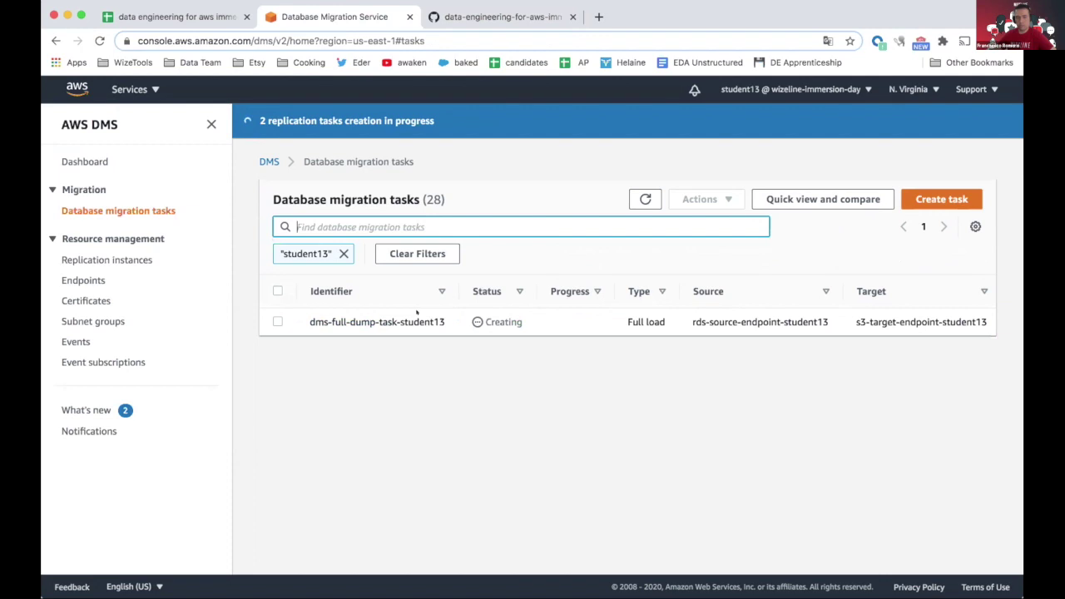
- Check the student13 task's status and read the lab guide's steps on table statistics and viewing the copied data in S3
key("ctrl+Tab")
scroll(423, 308, "up", 1)
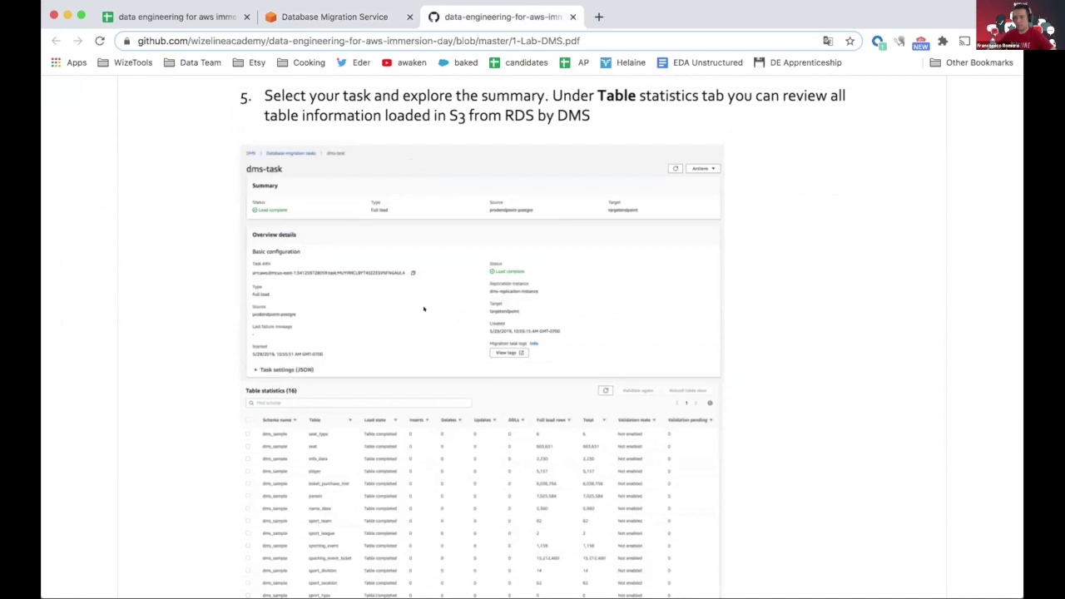
key("ctrl+shift+Tab")
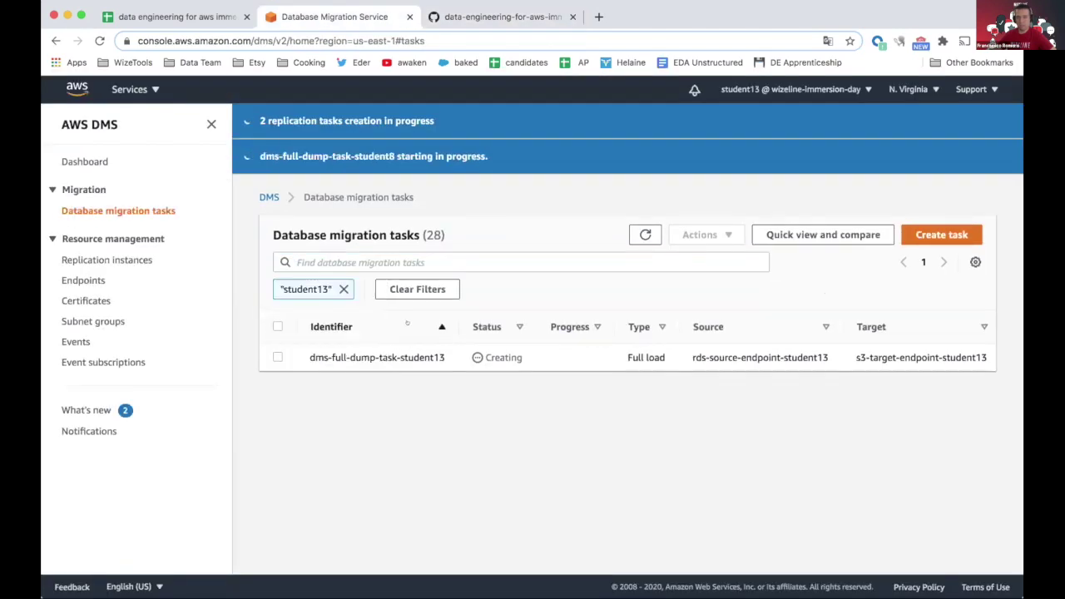
key("ctrl+Tab")
scroll(406, 356, "down", 1)
scroll(406, 355, "down", 7)
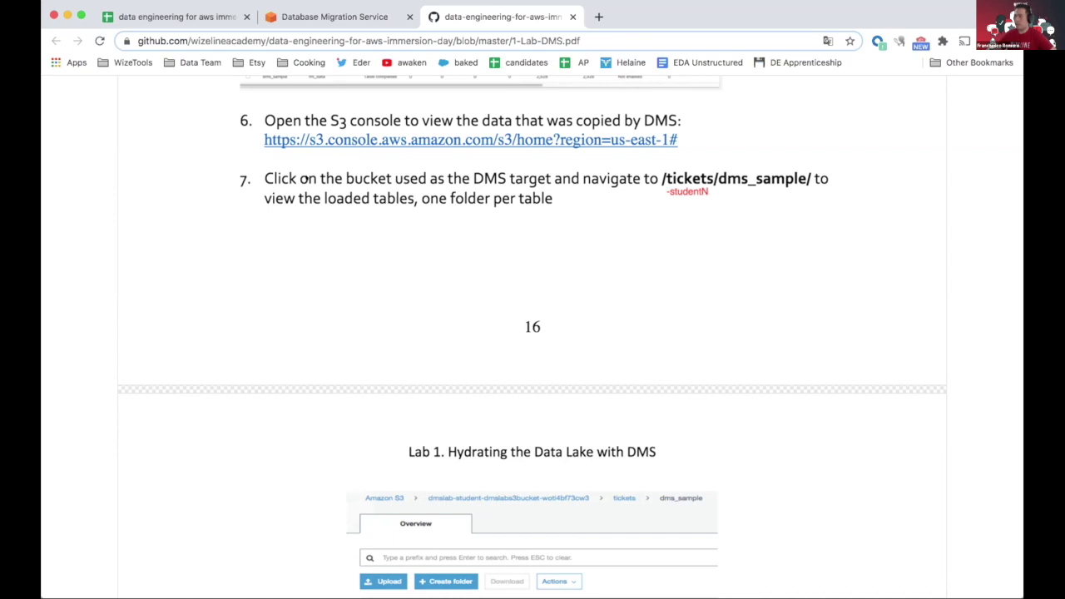
- Open the dms-full-dump-task-student13 migration task and view its table statistics
key("ctrl+shift+Tab")
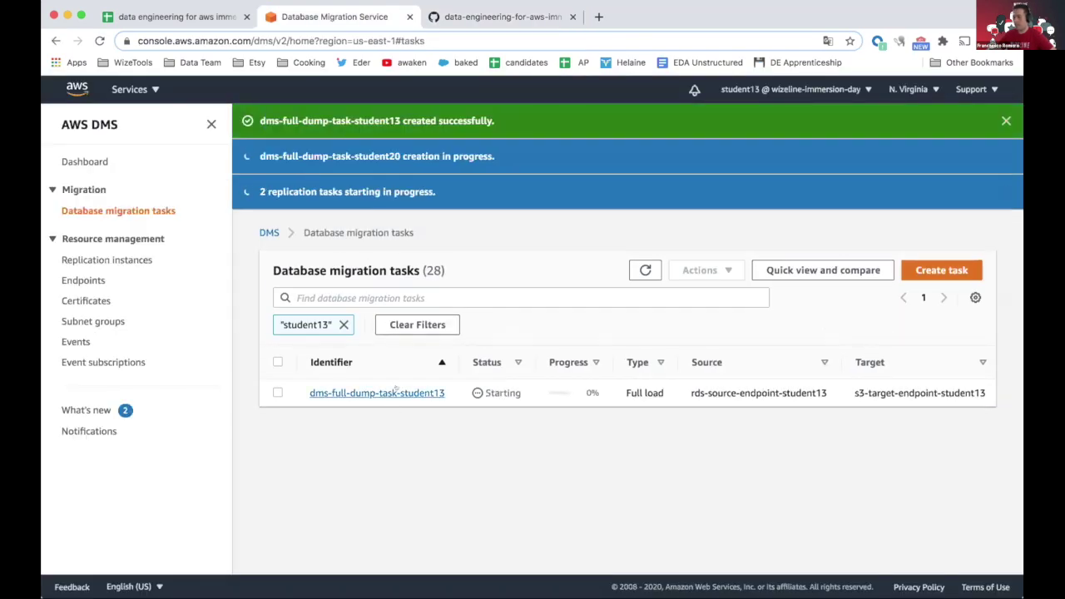
left_click(404, 393)
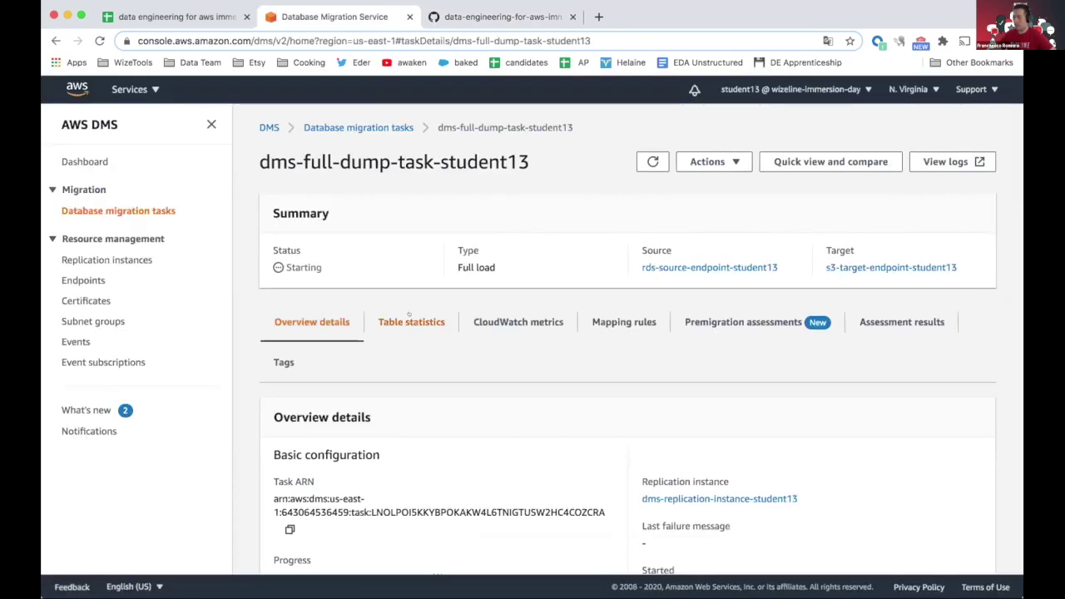
left_click(410, 321)
scroll(449, 387, "down", 2)
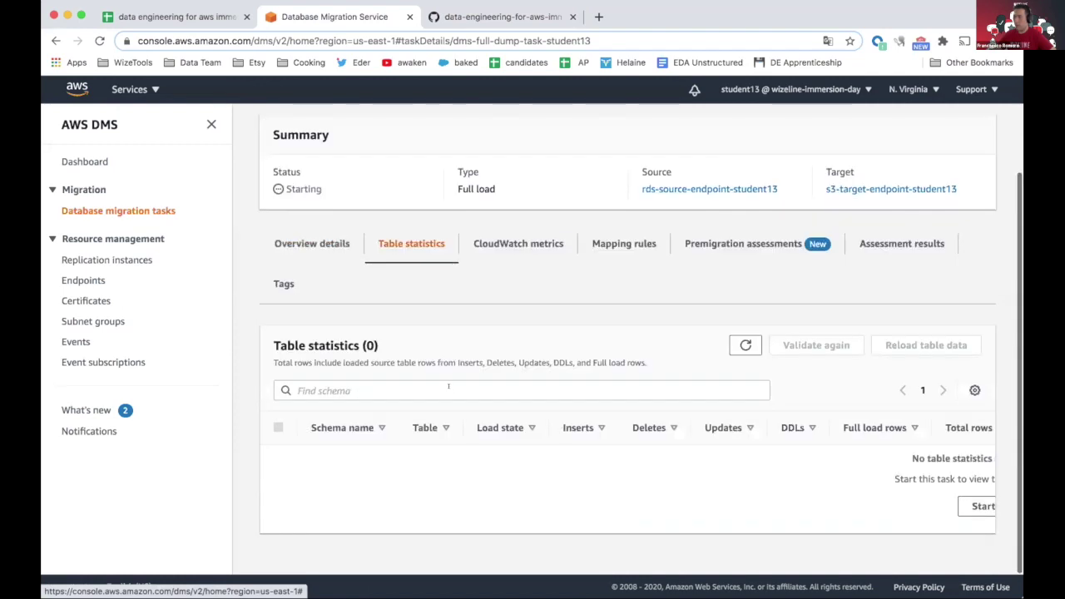
scroll(475, 332, "up", 2)
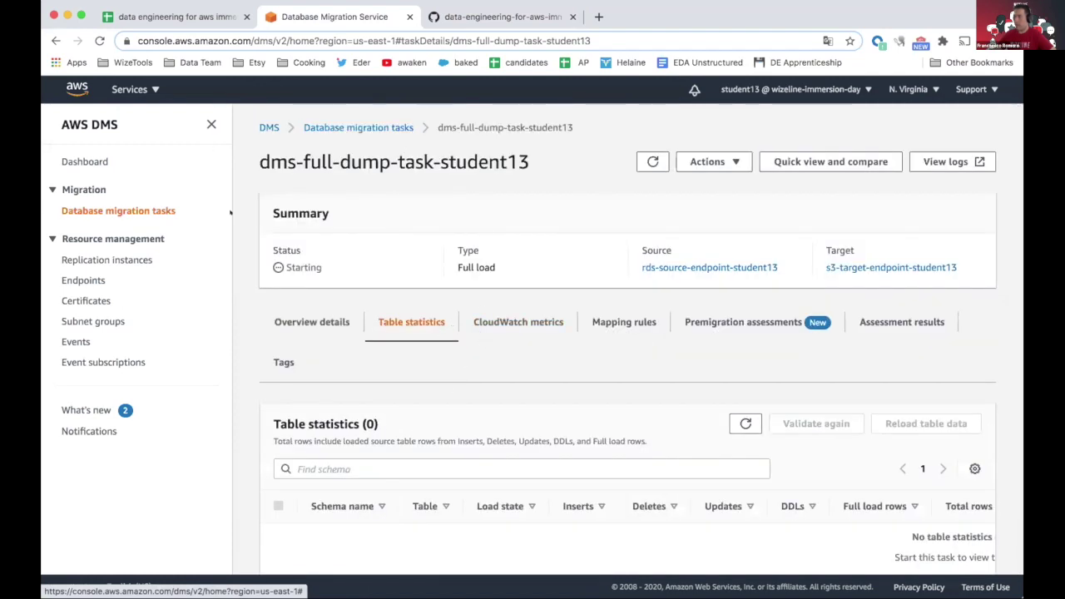
- Open the AWS console in a separate browser tab, search its services for "bucket" and open S3
left_click(76, 89, "super")
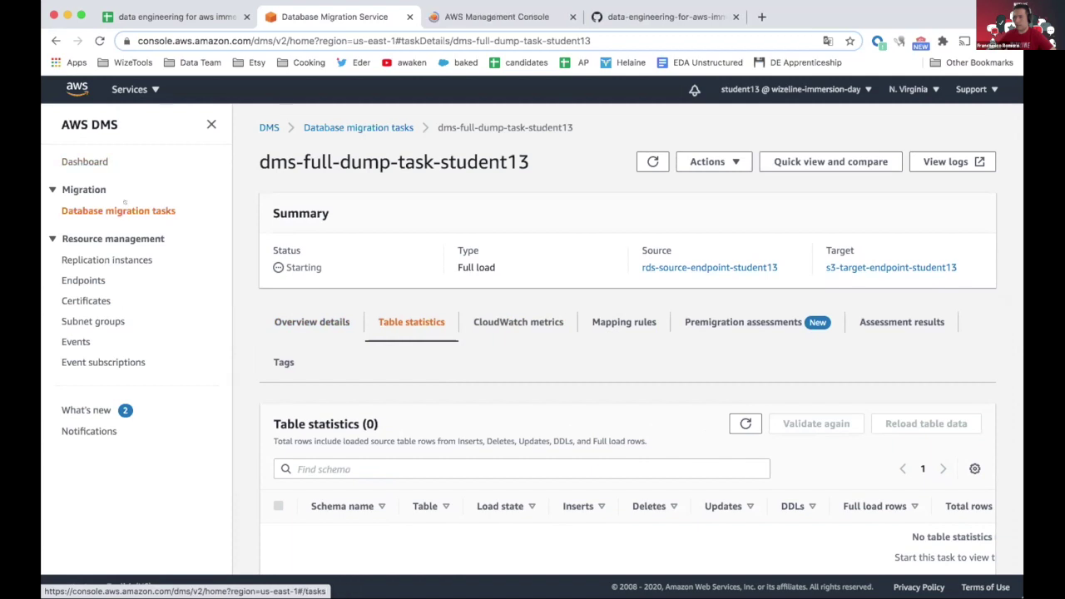
key("ctrl+Tab")
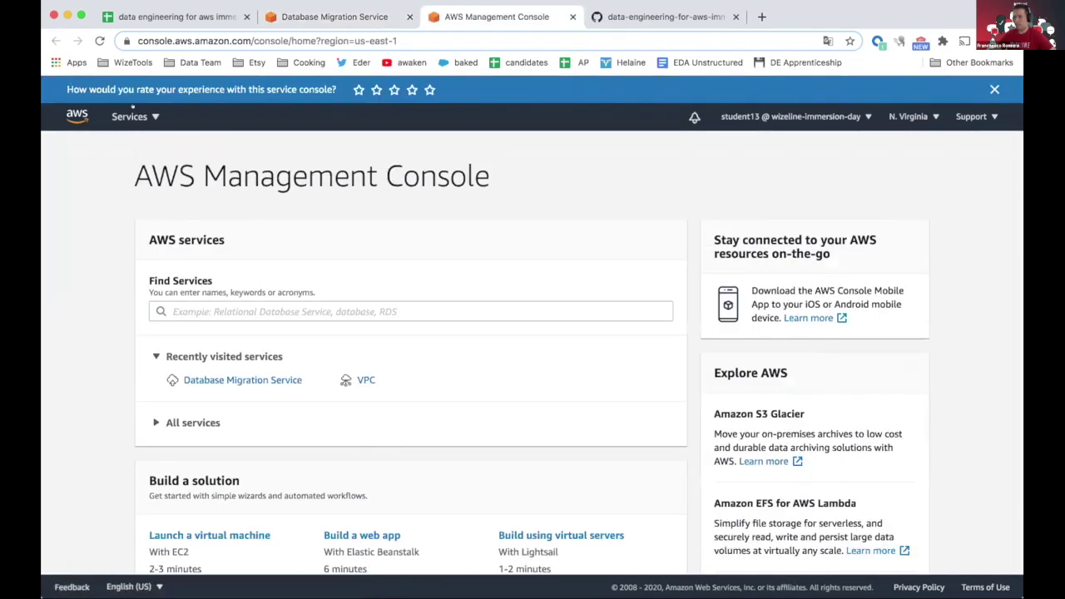
left_click(130, 116)
type("bucket")
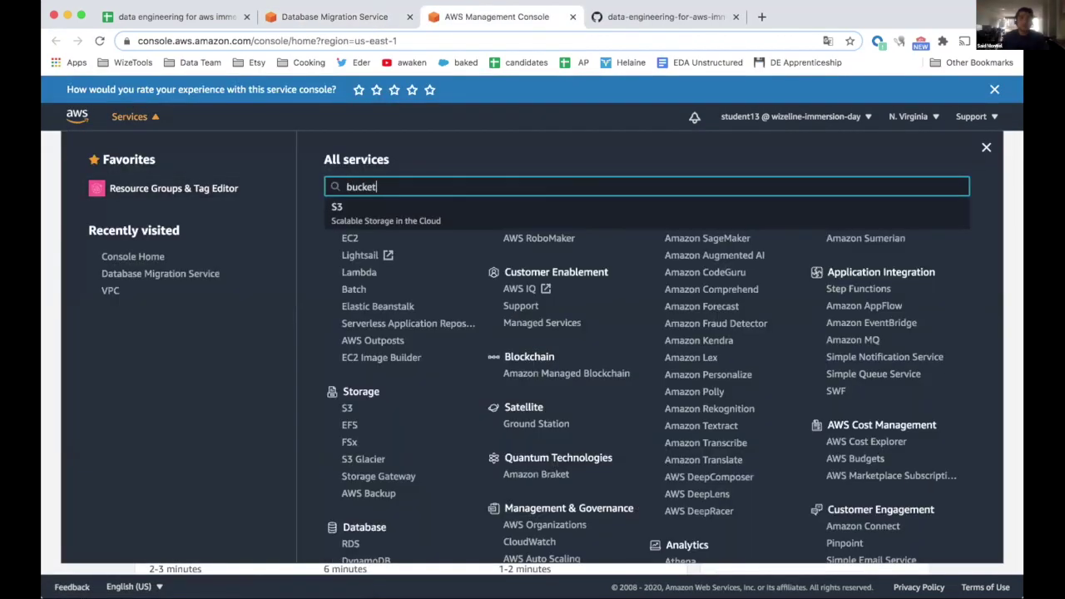
left_click(351, 211)
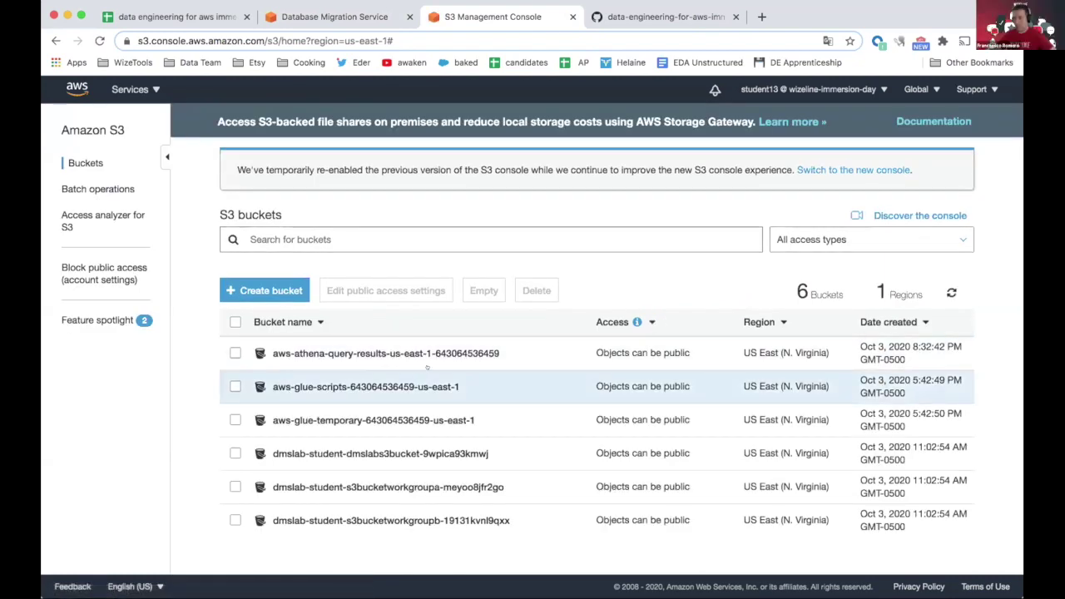
- Open the tickets-student13/dms_sample folder in the dmslab-student-dmslabs3bucket-9wpica93kmwj bucket
left_click(373, 453)
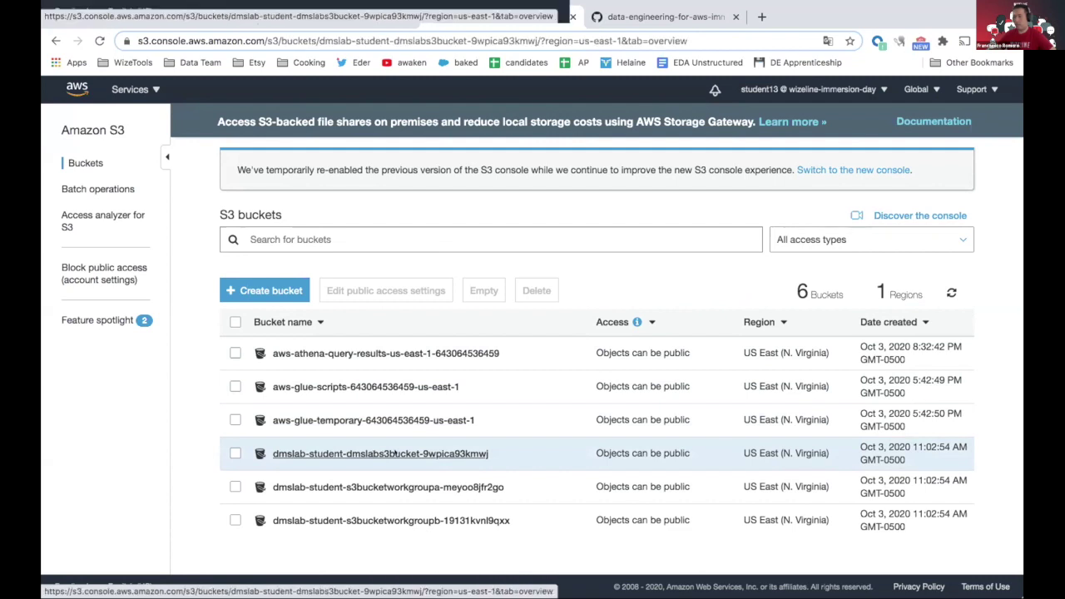
scroll(363, 432, "down", 5)
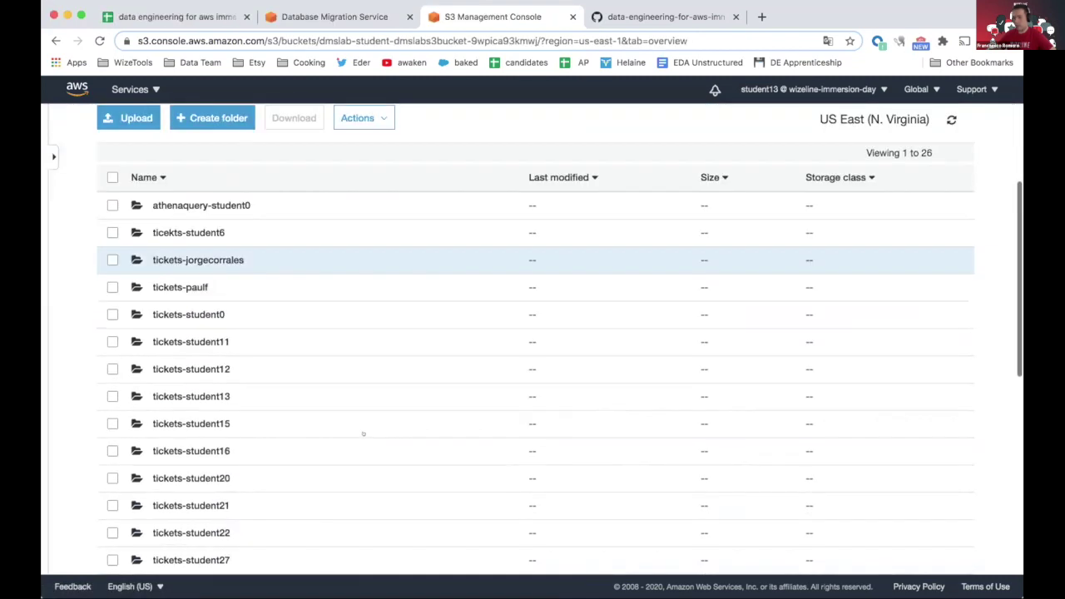
left_click(212, 328)
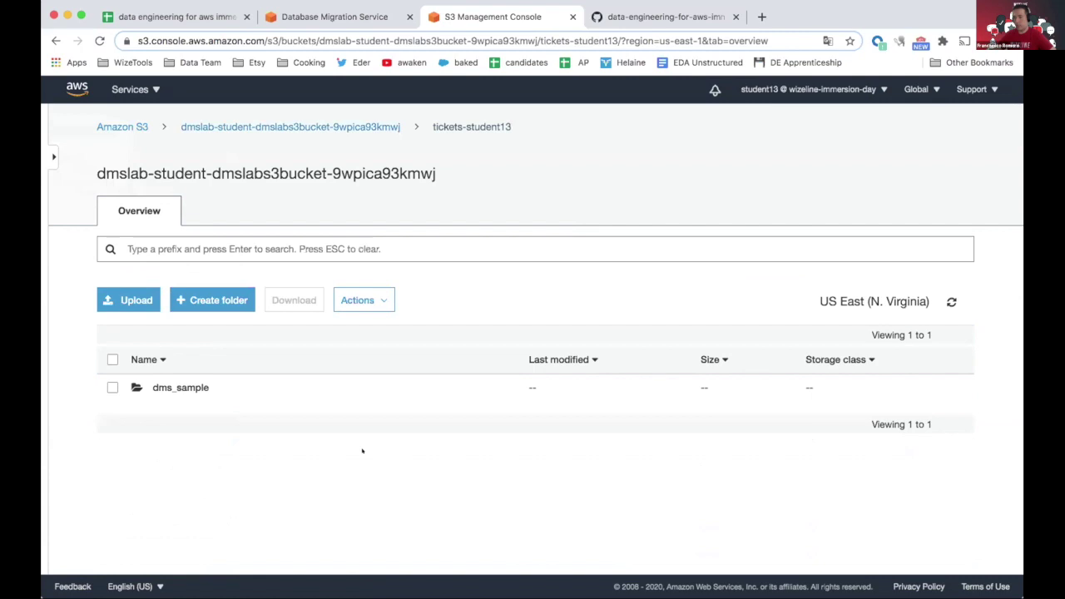
left_click(282, 399)
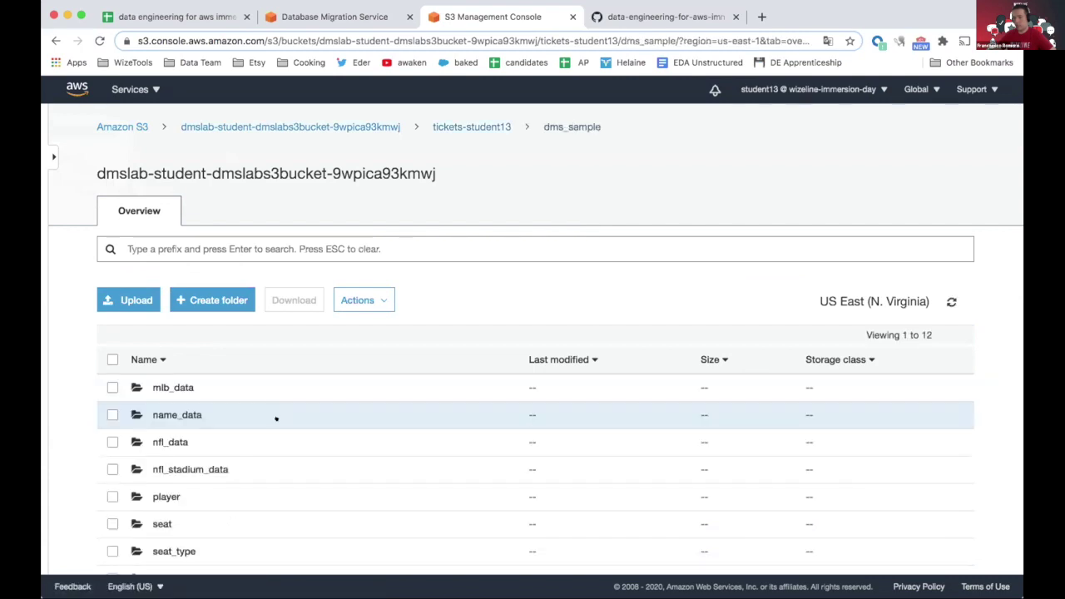
- Look through the dms_sample table folders and open the details of LOAD00000001.csv in the sport_league folder
scroll(276, 419, "down", 3)
scroll(276, 419, "down", 2)
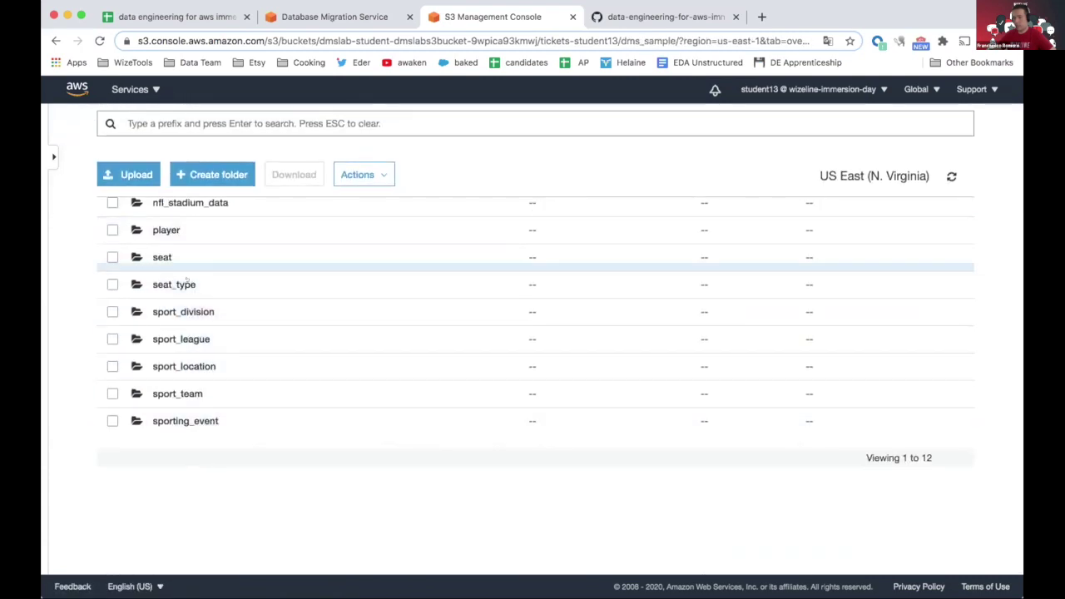
scroll(190, 342, "up", 1)
scroll(190, 342, "up", 3)
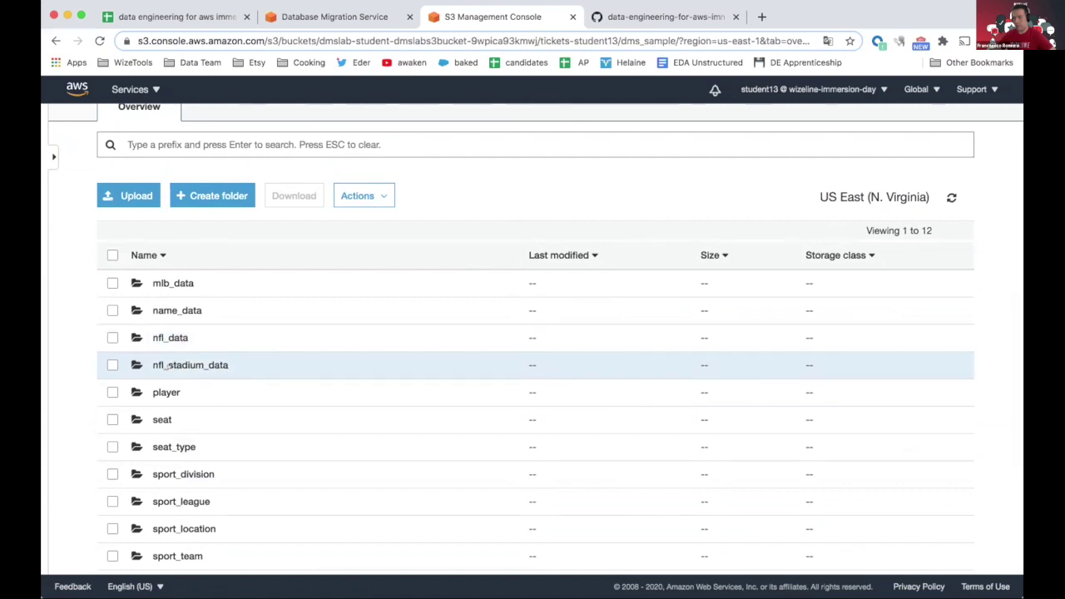
scroll(200, 470, "down", 1)
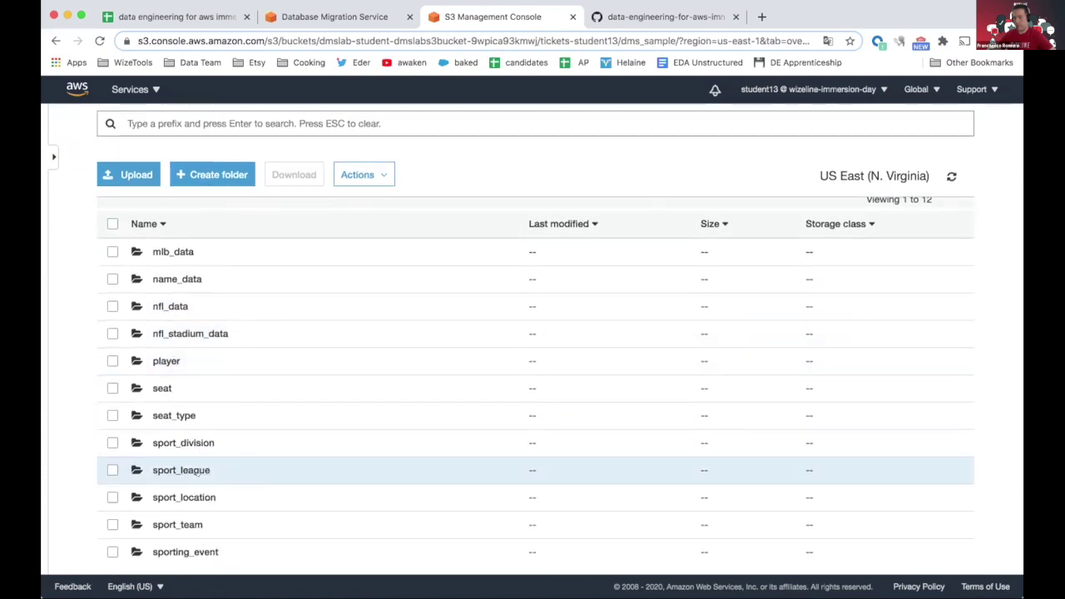
left_click(200, 473)
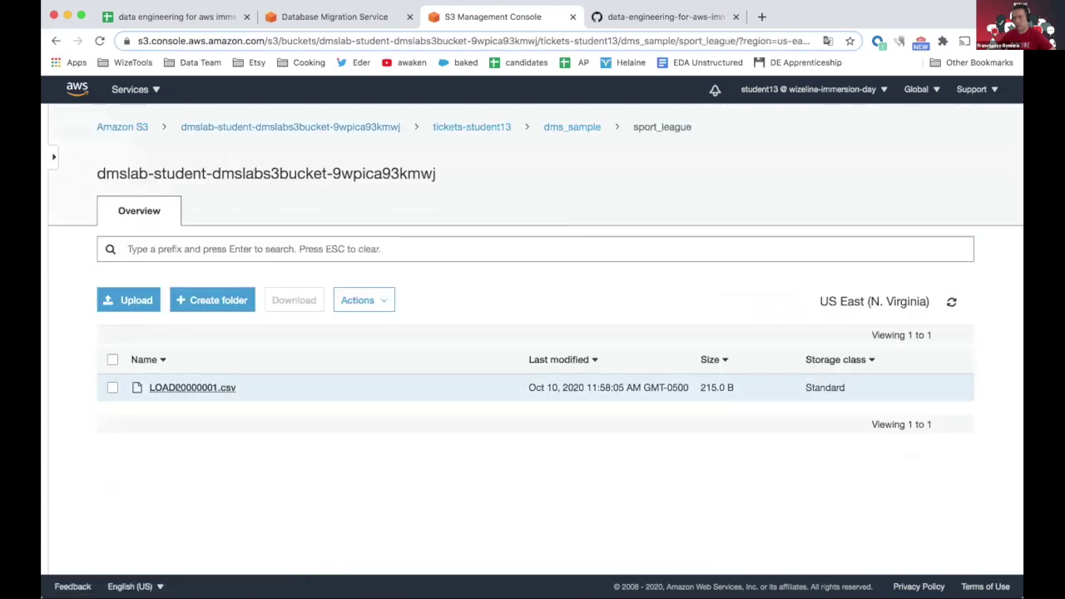
left_click(192, 388)
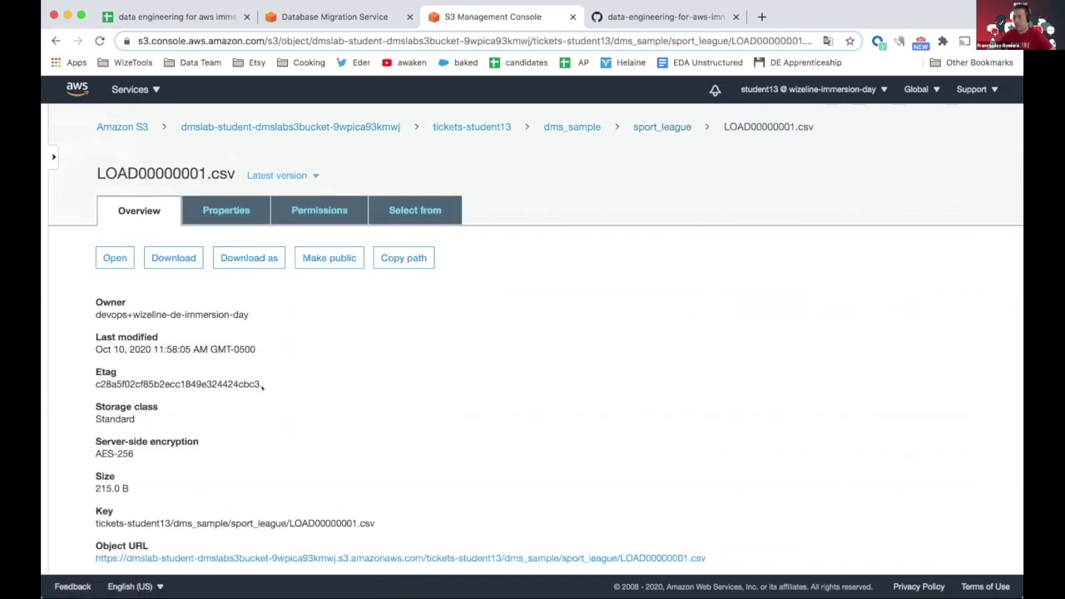
- Download LOAD00000001.csv from the sport_league folder and open the downloaded file
scroll(262, 386, "down", 2)
scroll(261, 386, "up", 2)
left_click(117, 259)
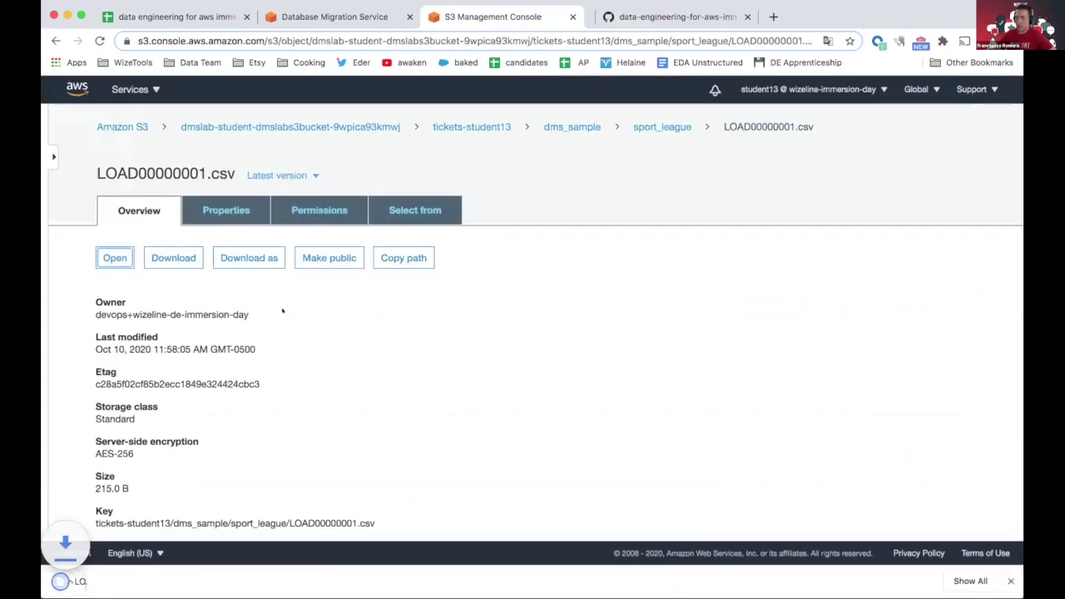
left_click(121, 574)
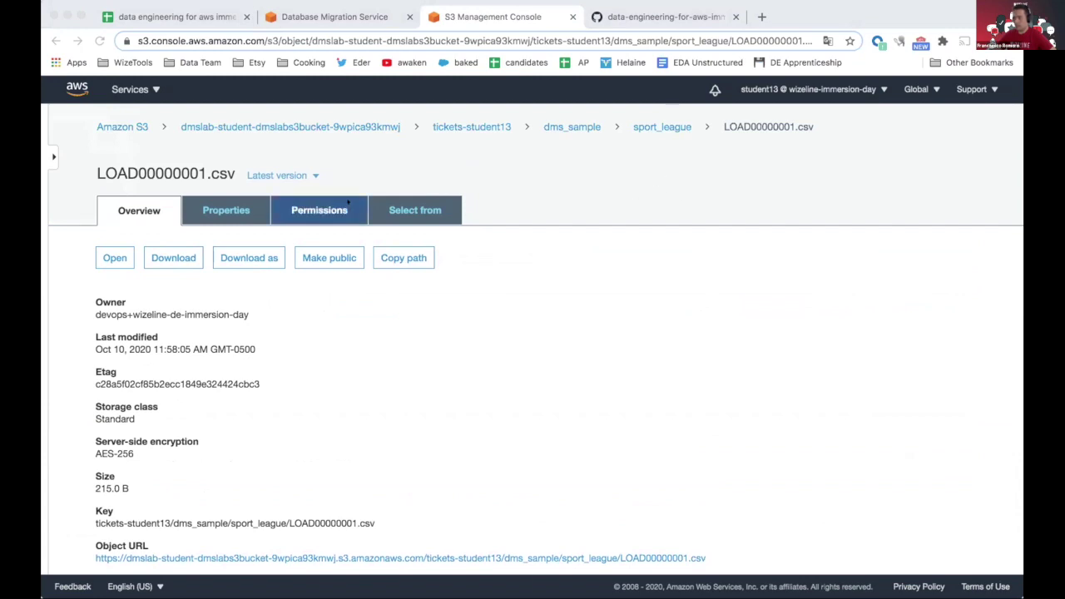
- Return to the S3 object details of LOAD00000001.csv and view its properties
left_click(285, 302)
scroll(283, 312, "down", 1)
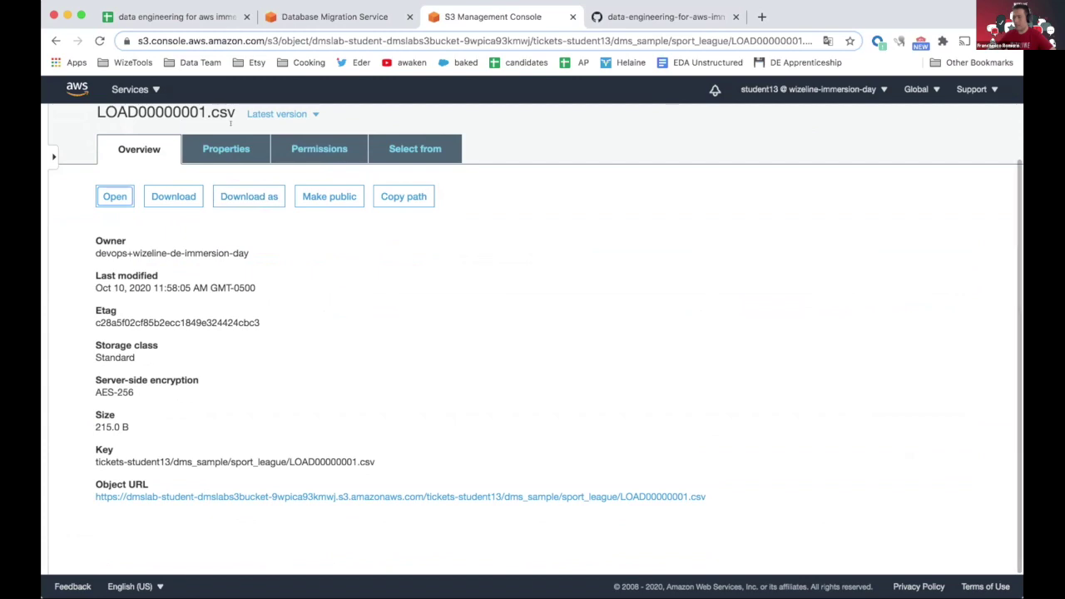
left_click(226, 148)
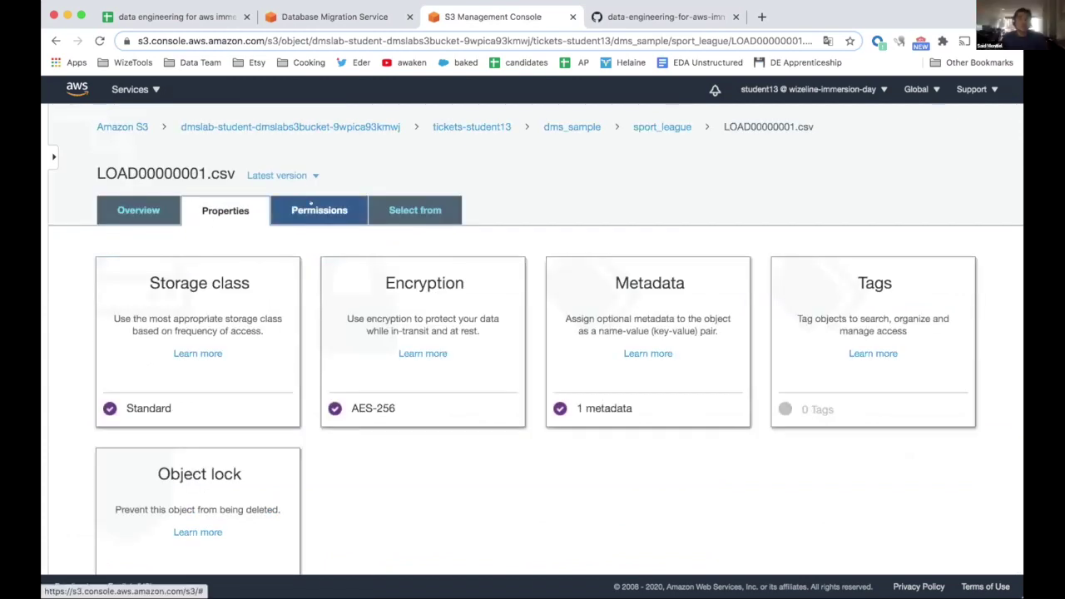
scroll(318, 206, "down", 1)
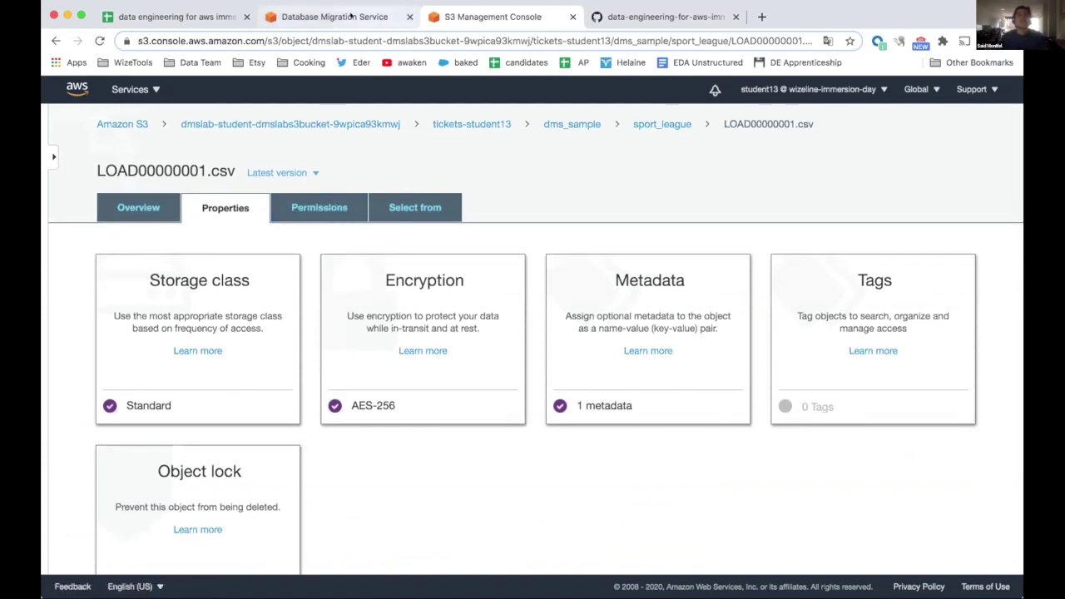
- Return to the dms-full-dump-task-student13 migration task and look over its table statistics
left_click(350, 16)
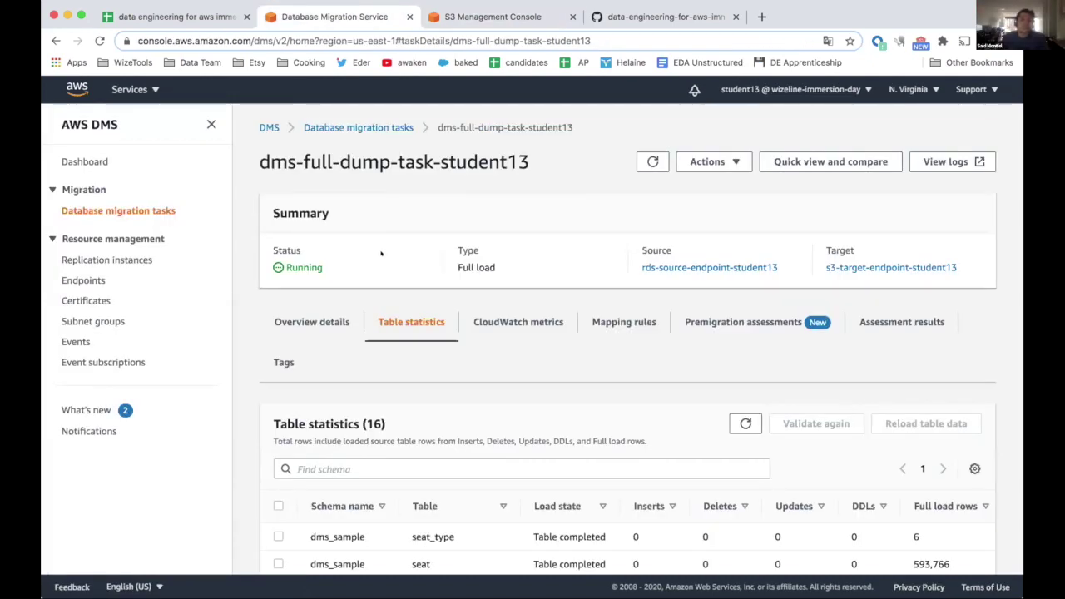
scroll(381, 254, "down", 5)
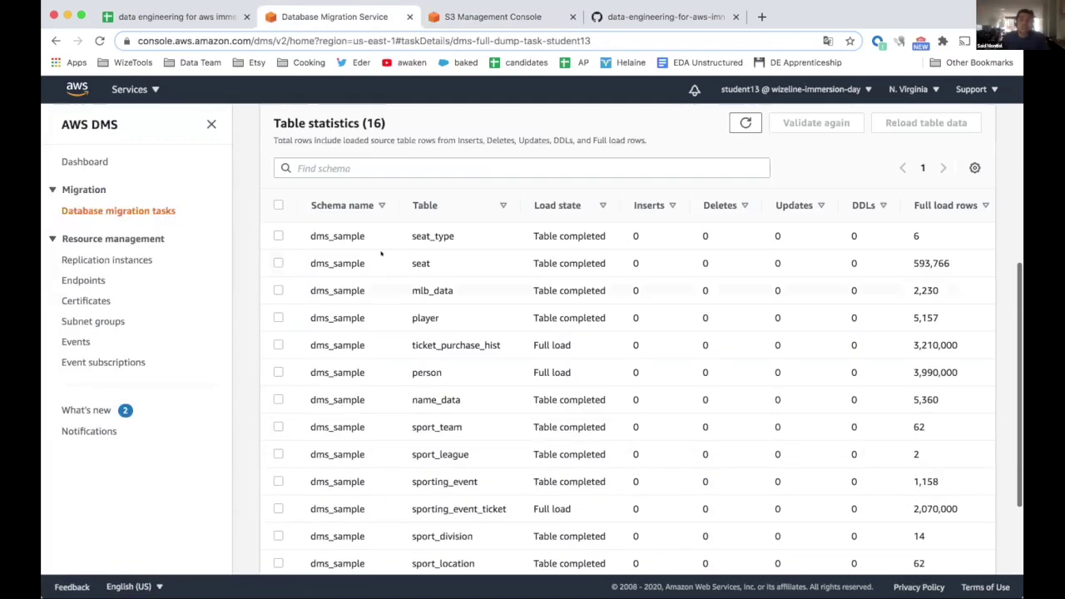
scroll(381, 254, "up", 5)
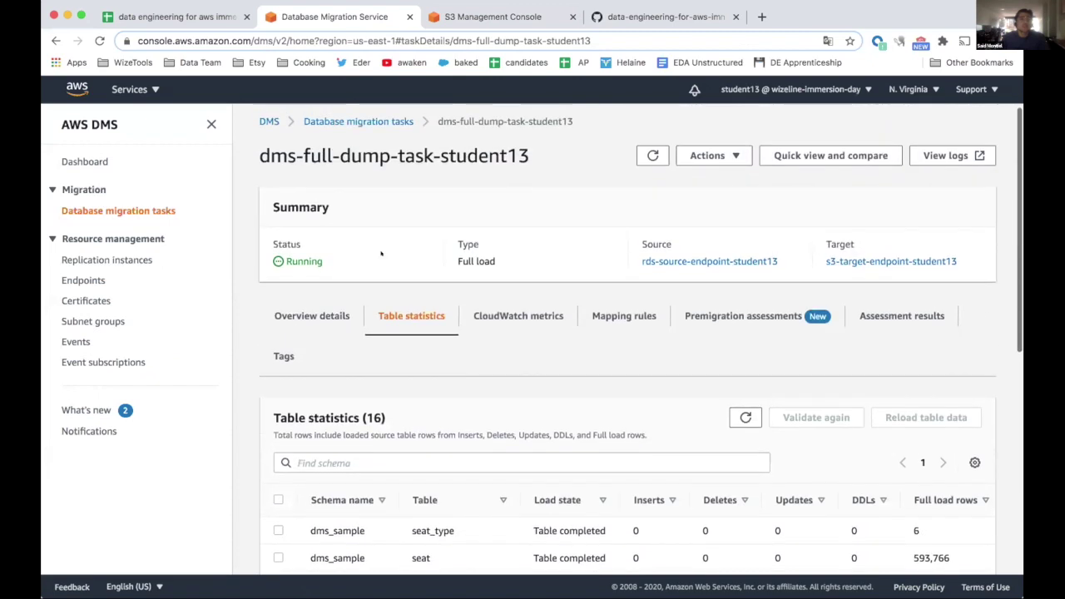
key("super+1")
key("super+3")
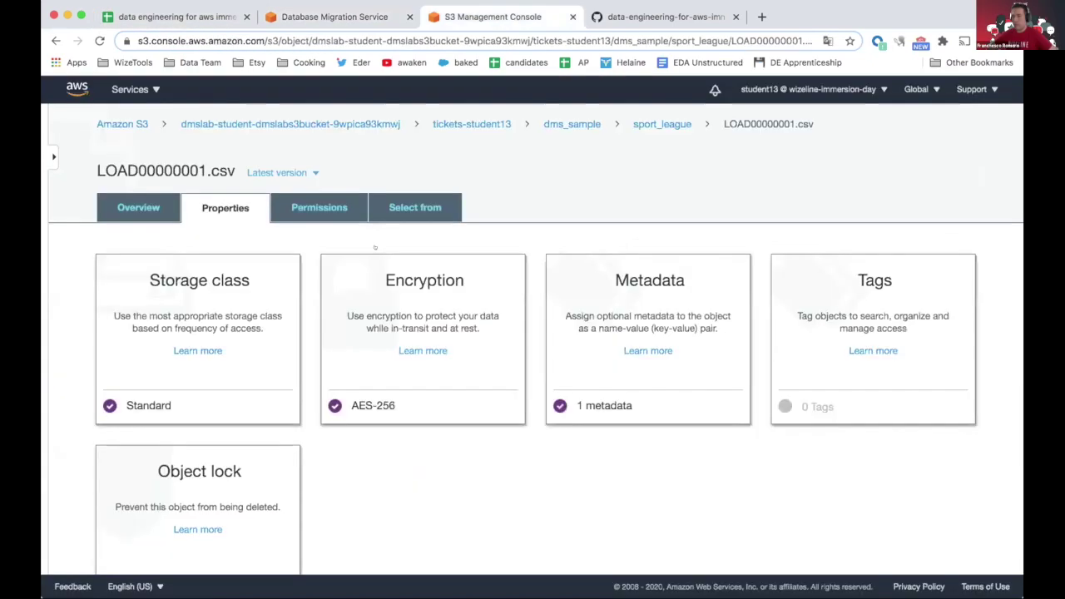
key("super+w")
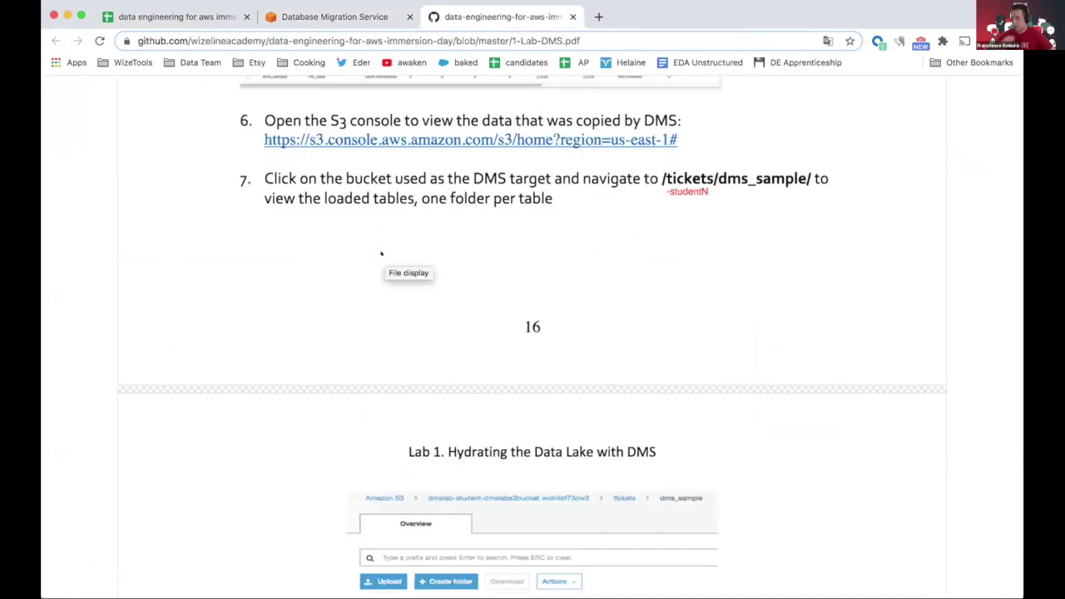
key("super+shift+t")
- Check the load state and full load rows of every dms_sample table in the migration task
key("super+2")
scroll(447, 258, "down", 4)
scroll(447, 258, "up", 1)
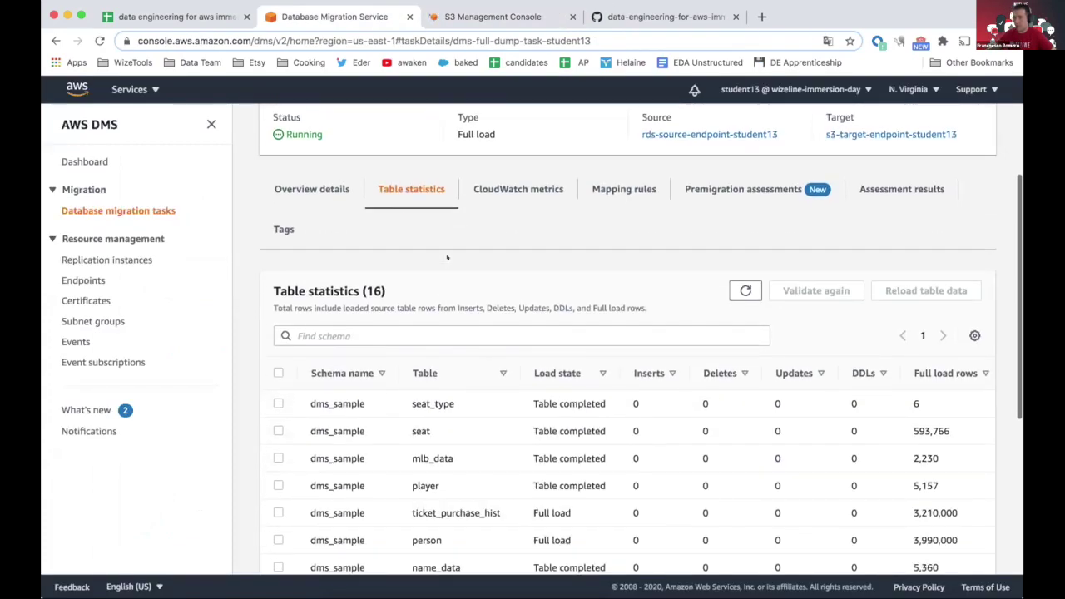
scroll(544, 376, "down", 5)
scroll(569, 384, "down", 1)
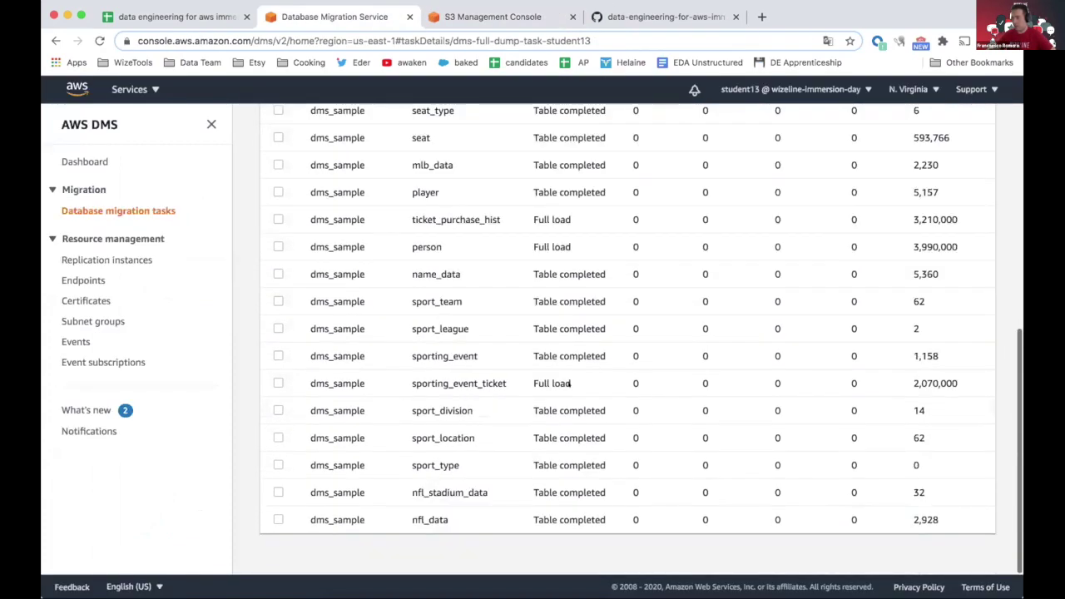
scroll(569, 384, "up", 10)
- View the full load throughput charts in the migration task's CloudWatch metrics
left_click(518, 322)
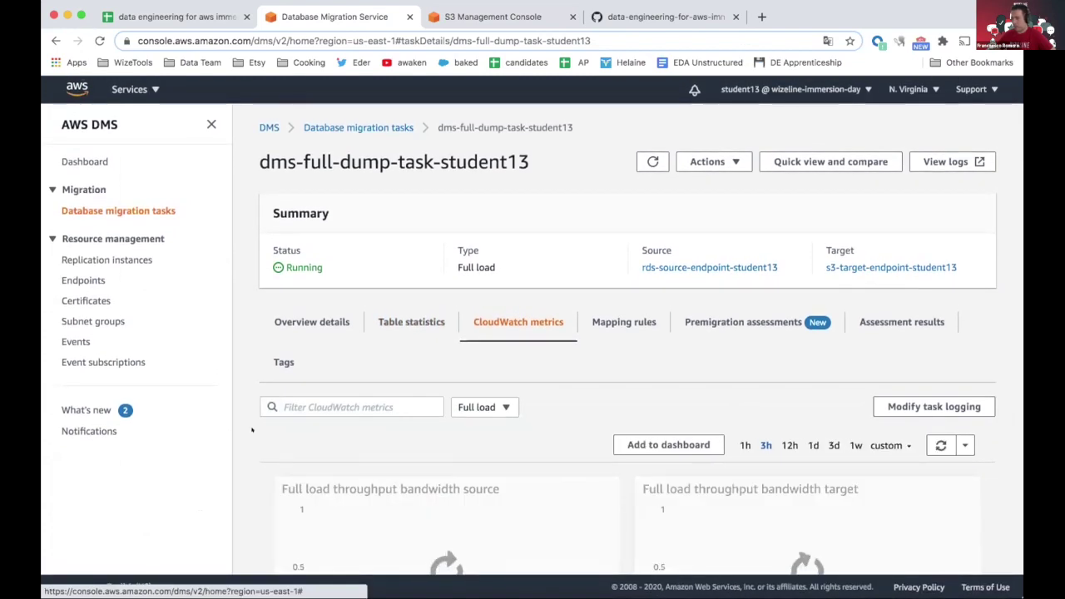
scroll(252, 430, "down", 5)
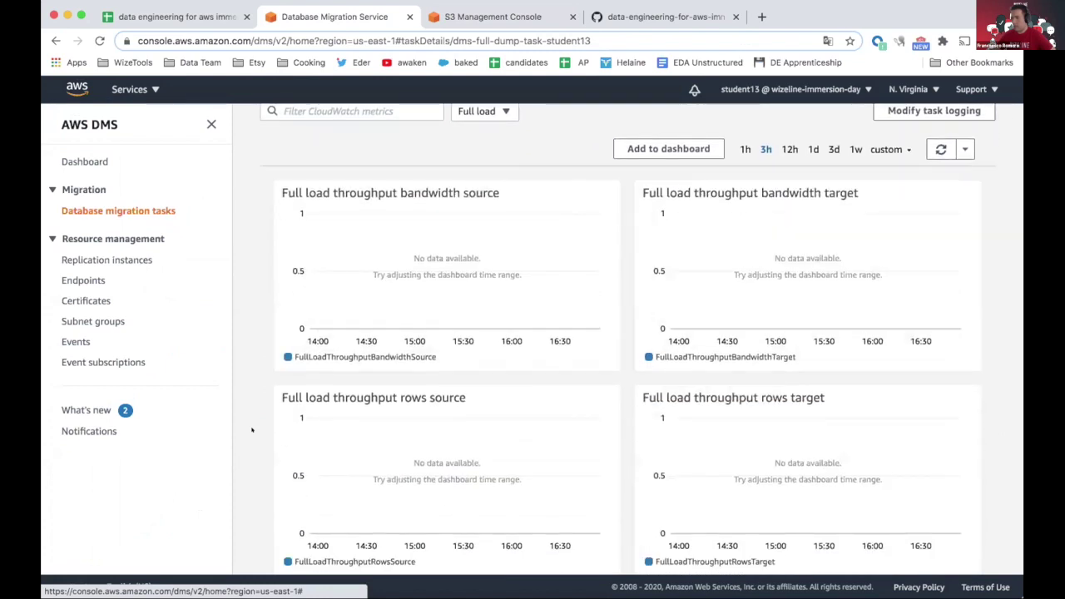
scroll(252, 430, "down", 1)
- Read the 1-Lab-DMS.pdf guide on GitHub from step 7 through the optional endpoint for ongoing replication
key("super+4")
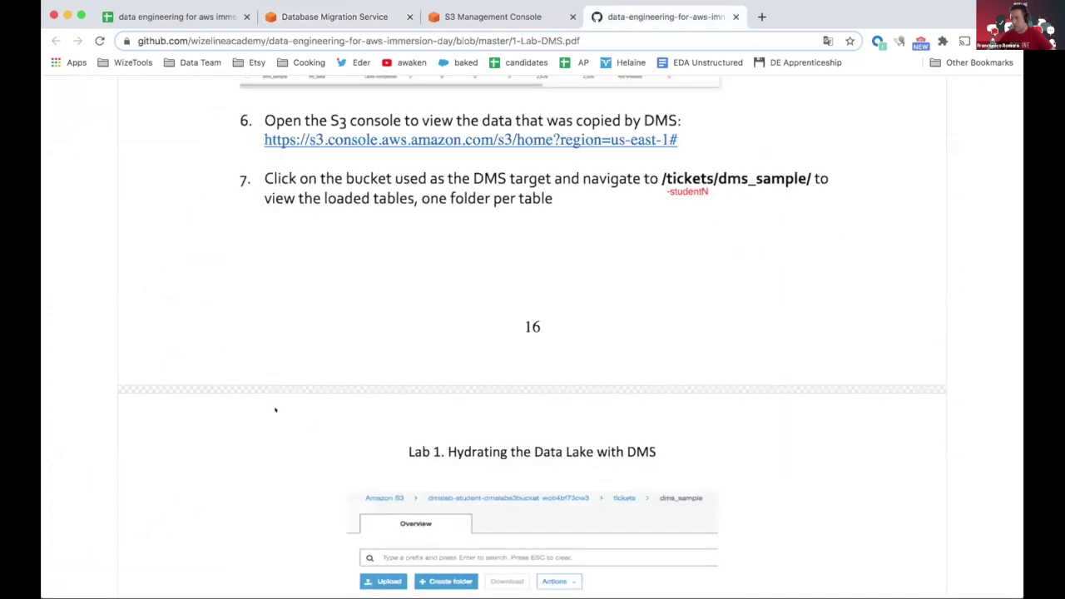
scroll(276, 409, "down", 10)
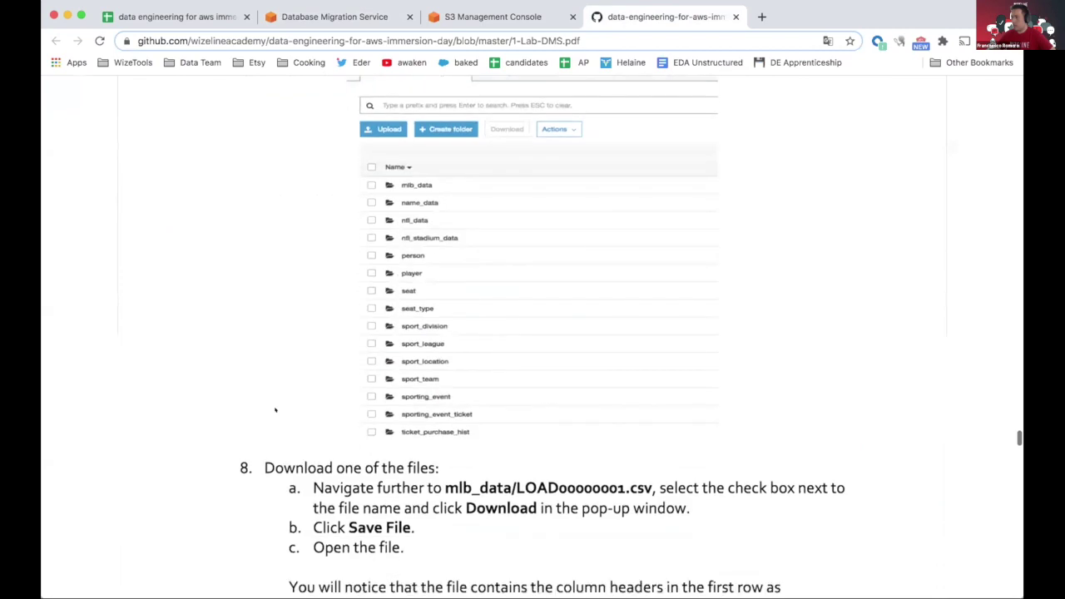
scroll(275, 410, "down", 2)
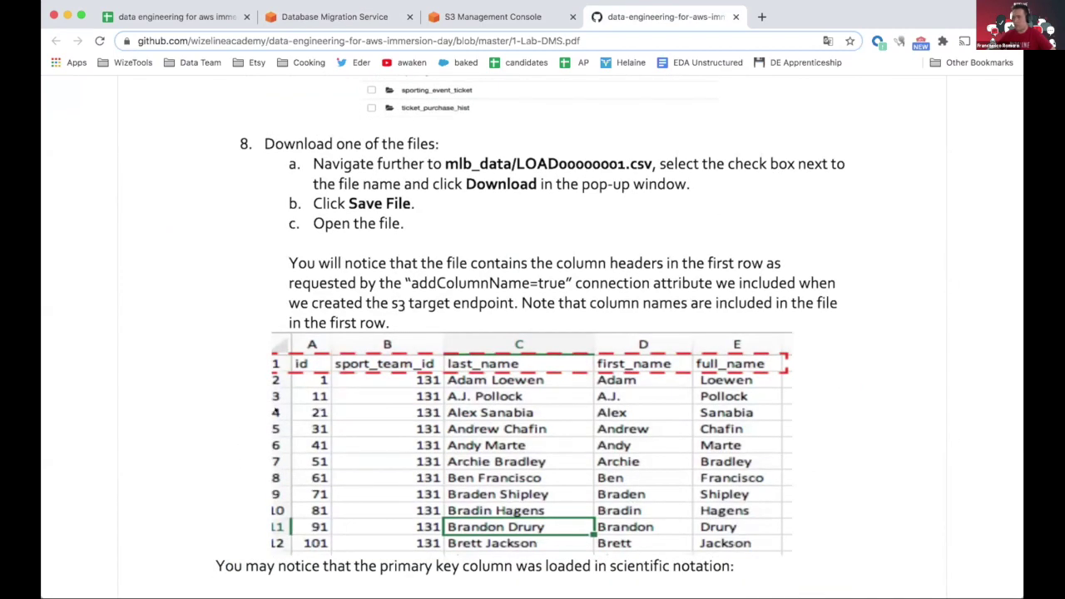
scroll(276, 410, "down", 5)
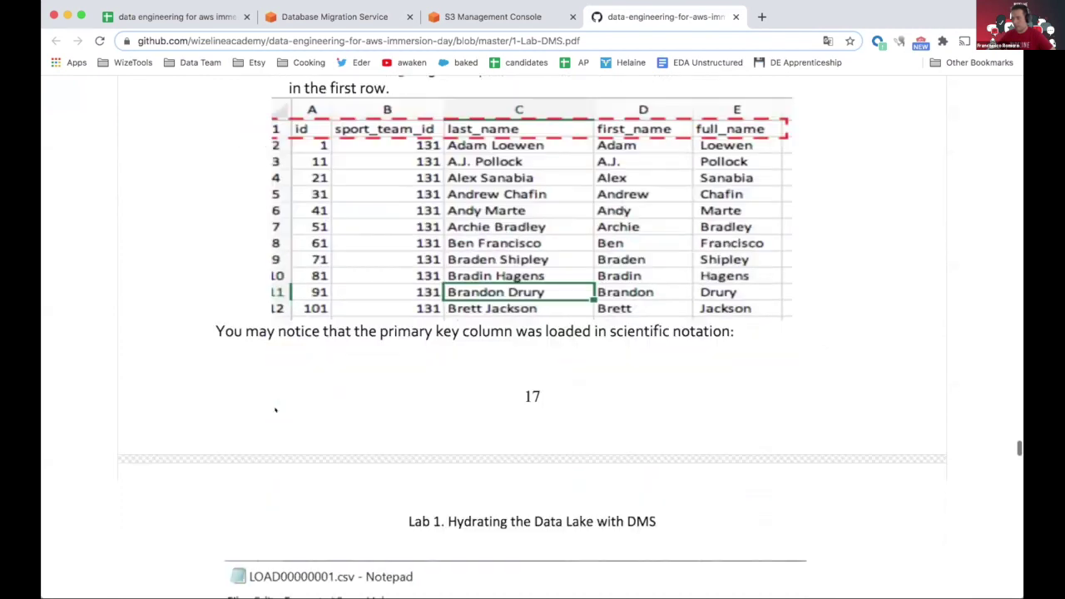
scroll(275, 409, "down", 8)
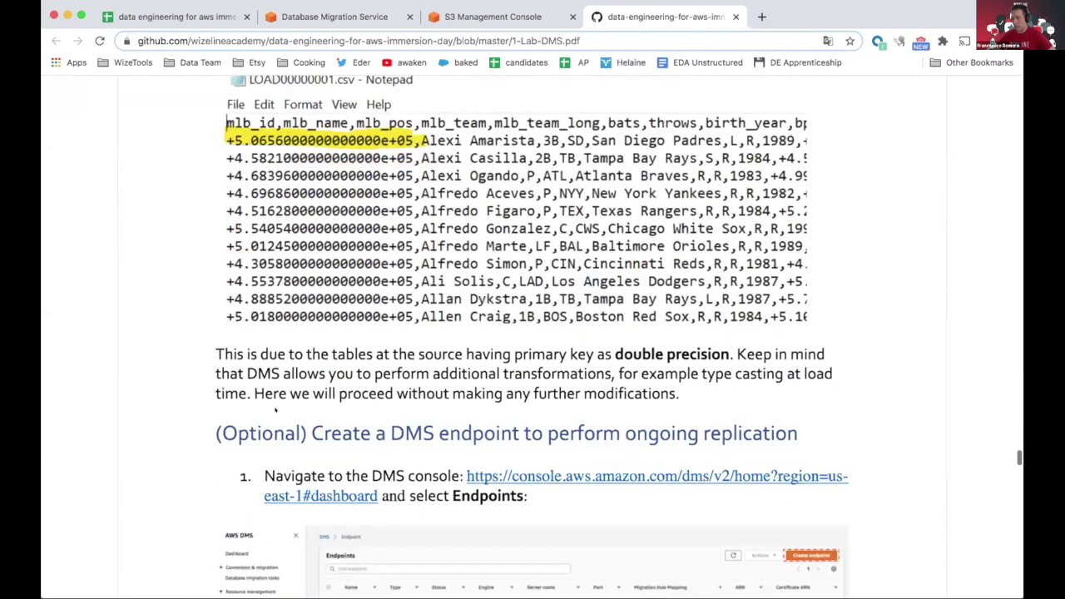
scroll(276, 409, "down", 2)
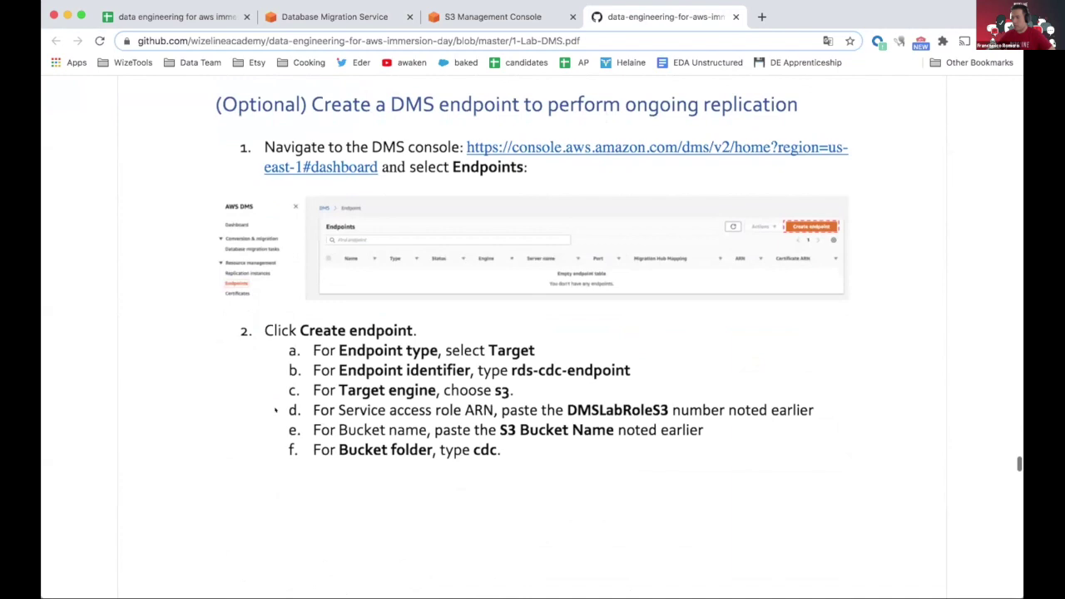